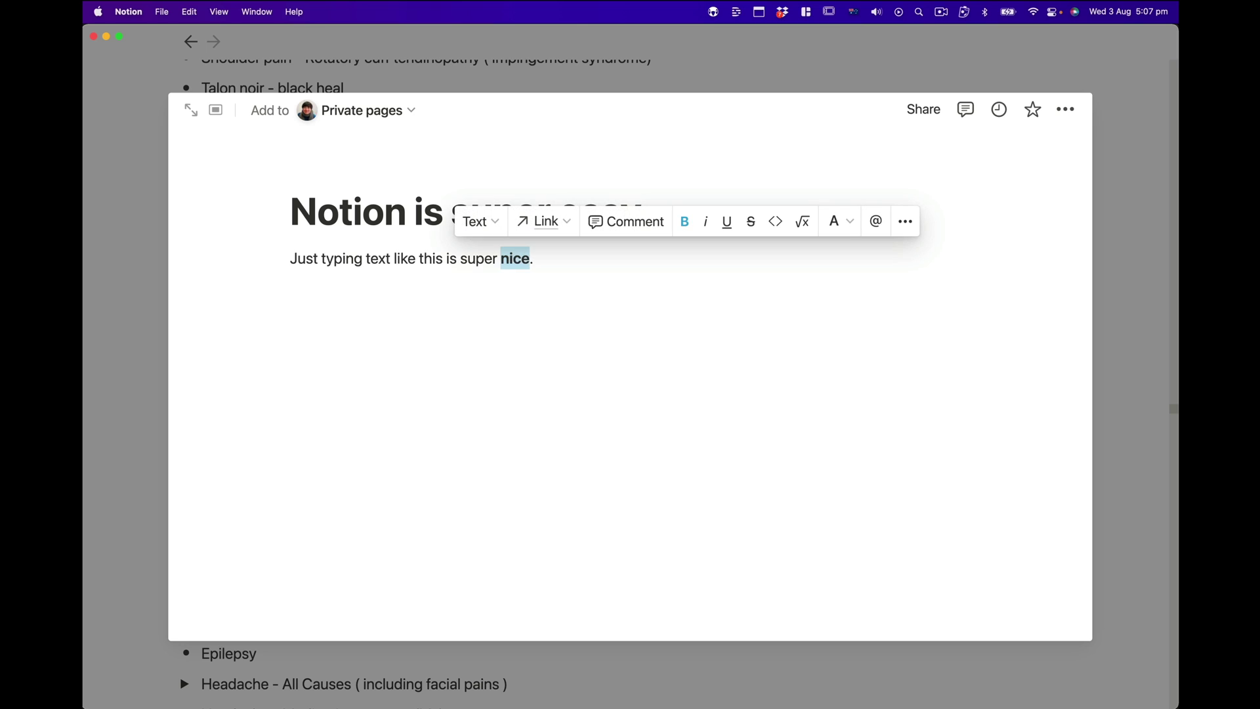
Step: Bold the word 'nice' in Notion, then open Obsidian's Final Cut Pro X - Literature Notes note
key(super+b)
click(533, 258)
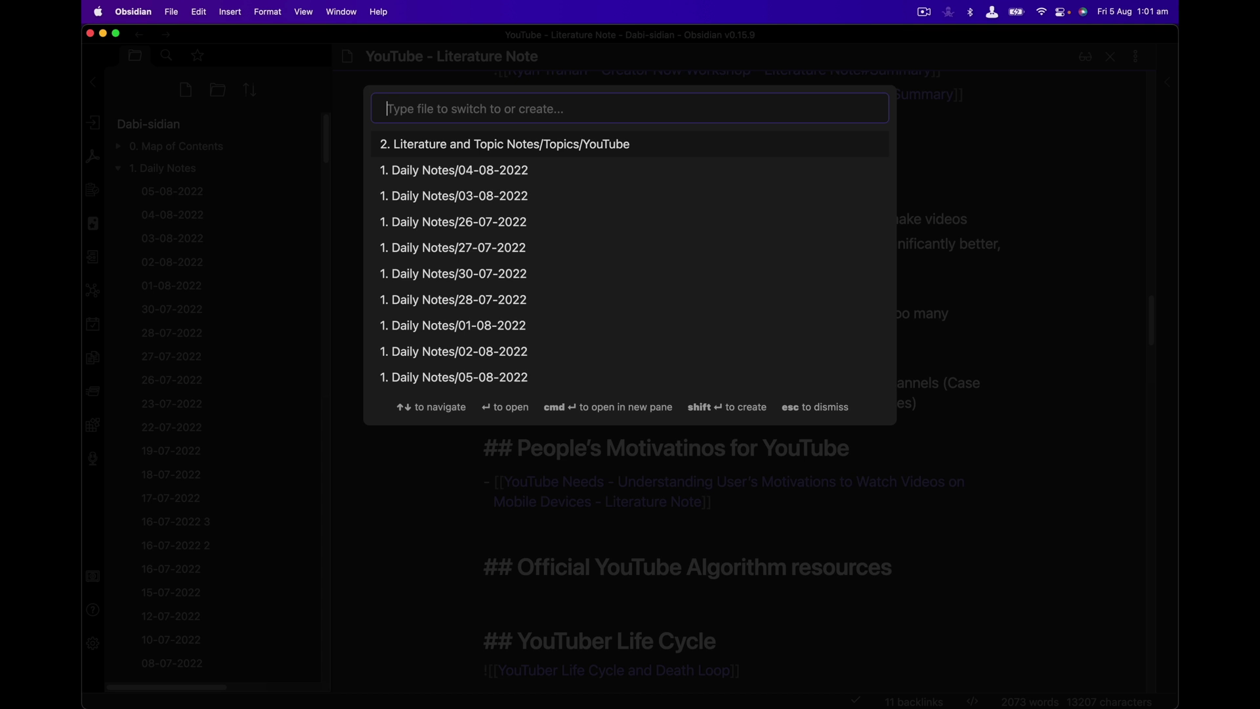
text(final cut pro)
key(Return)
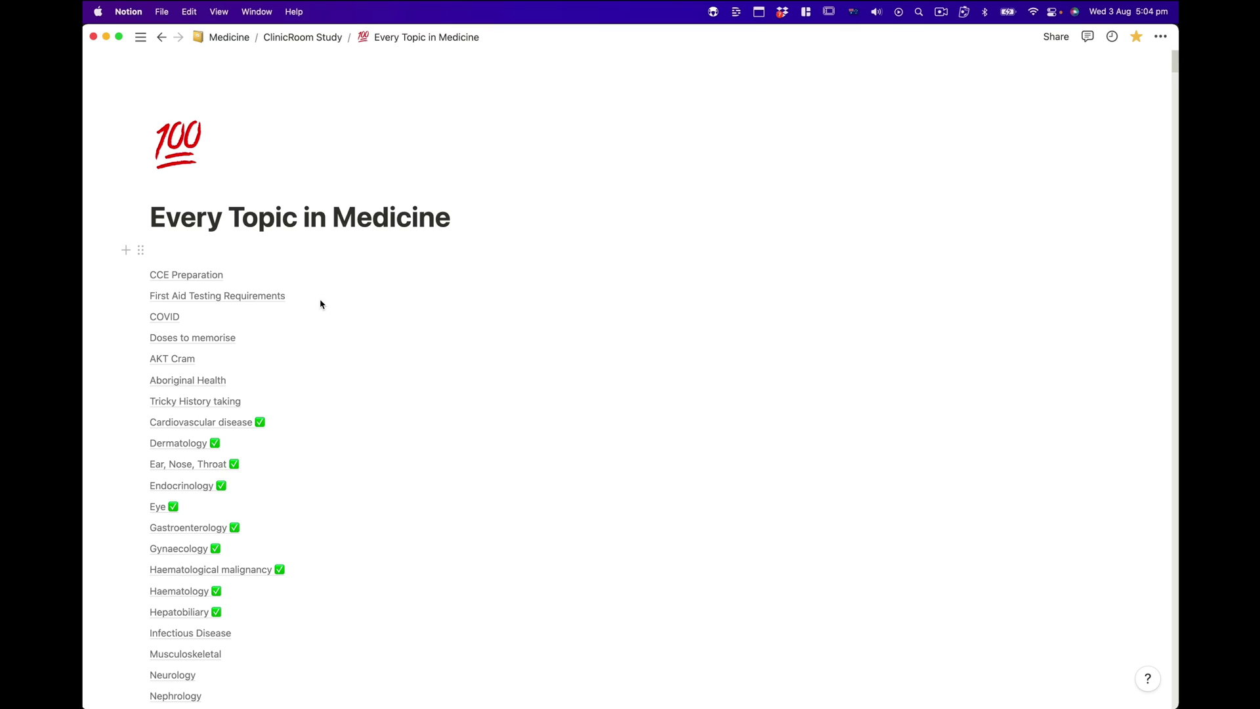
Step: Jump to the Cardiovascular disease section and collapse the Angina - Acute Coronary Syndrome toggle
scroll(219, 359, down, 2)
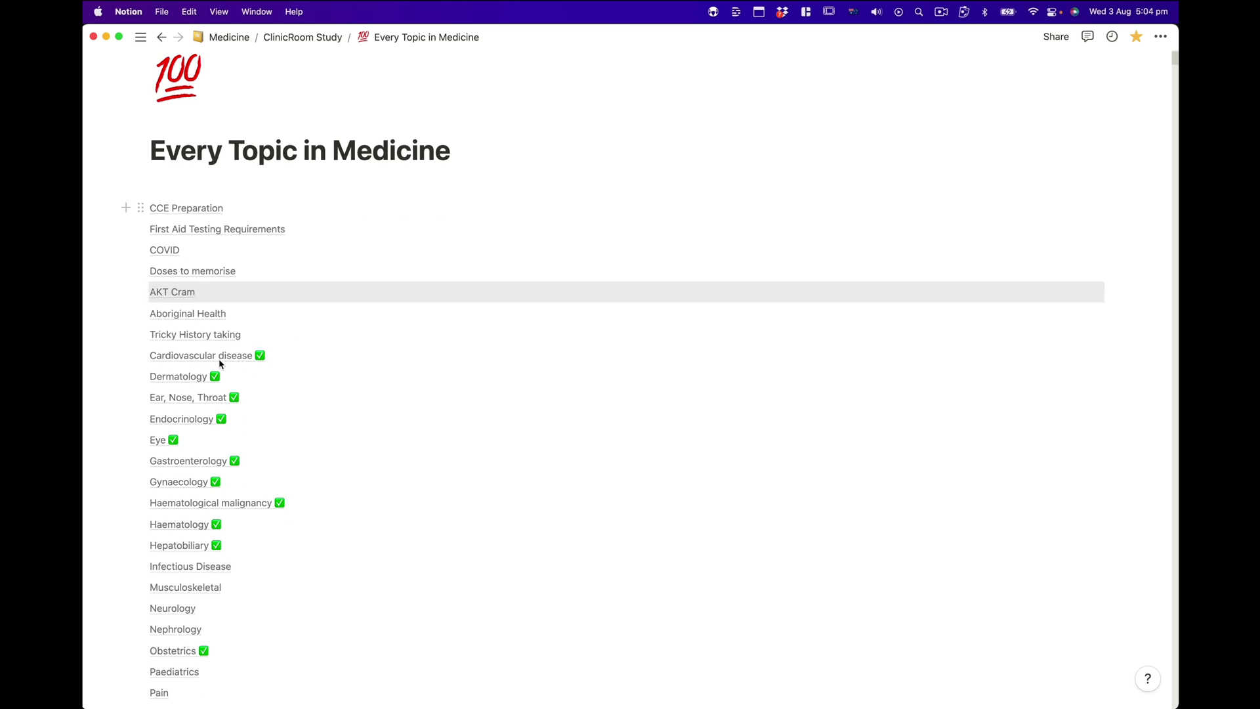
click(200, 357)
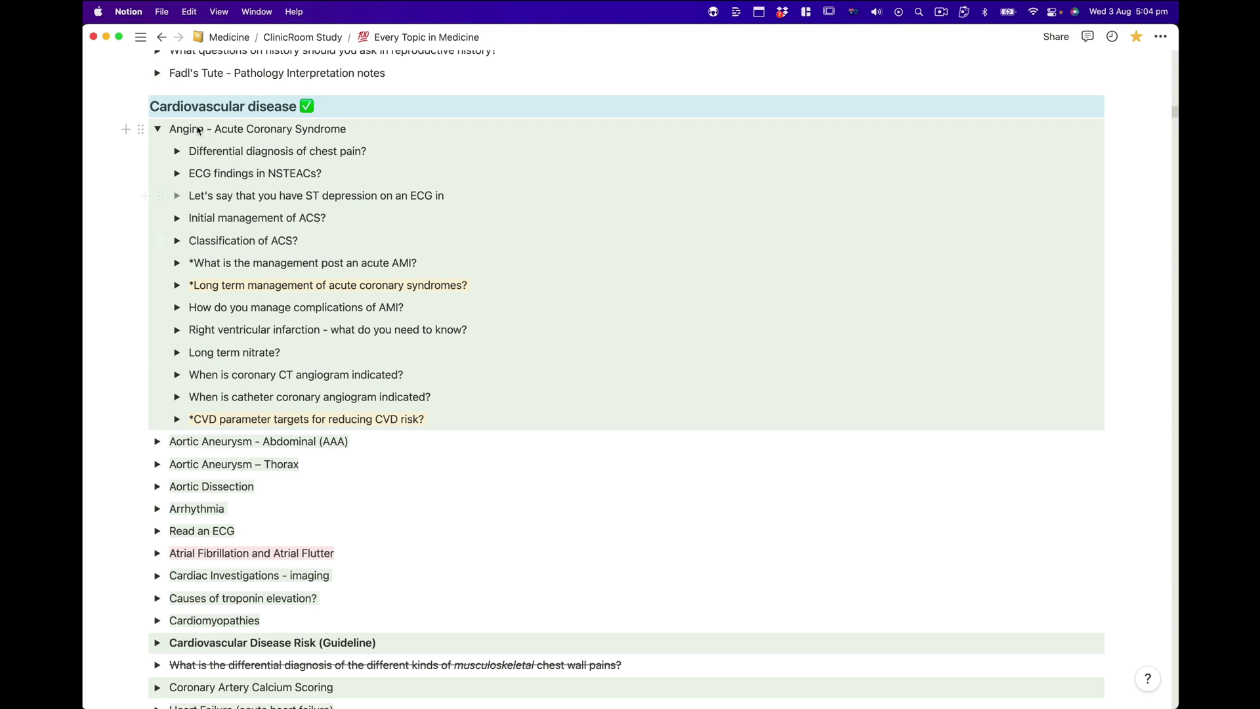
click(158, 129)
scroll(394, 149, down, 1)
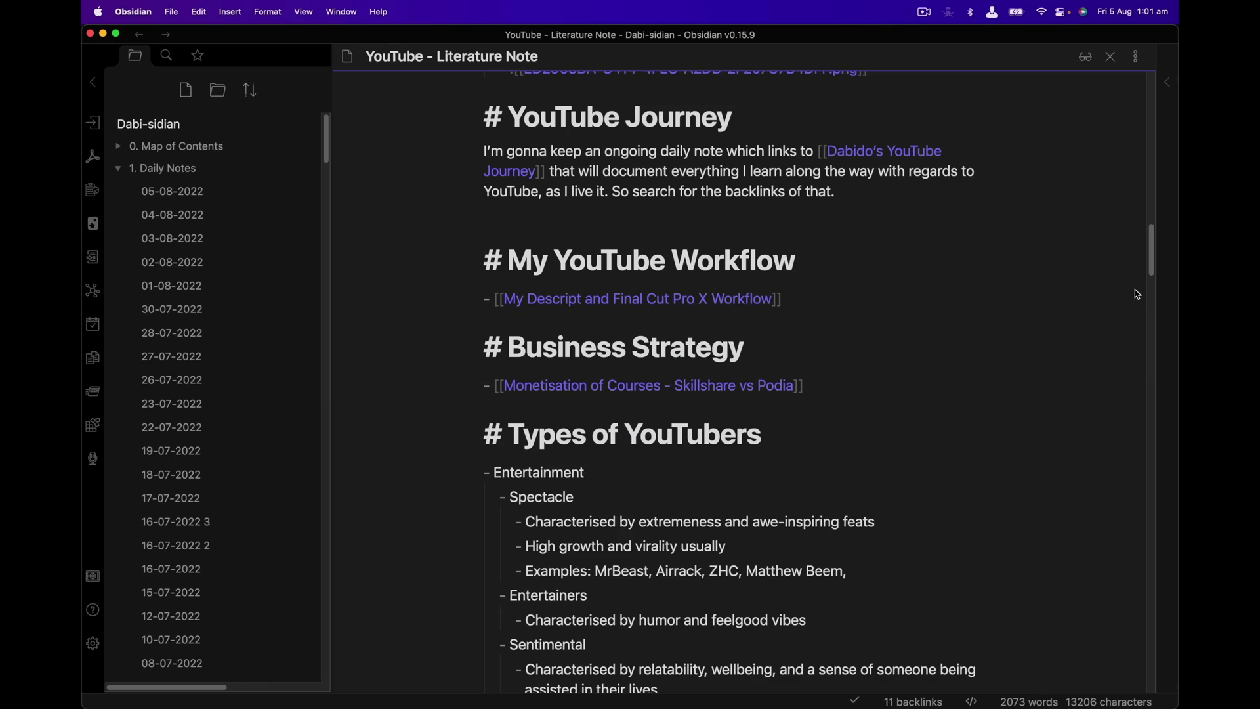
Step: Read through the YouTube - Literature Note in Obsidian
scroll(1134, 296, down, 2)
scroll(1134, 296, down, 3)
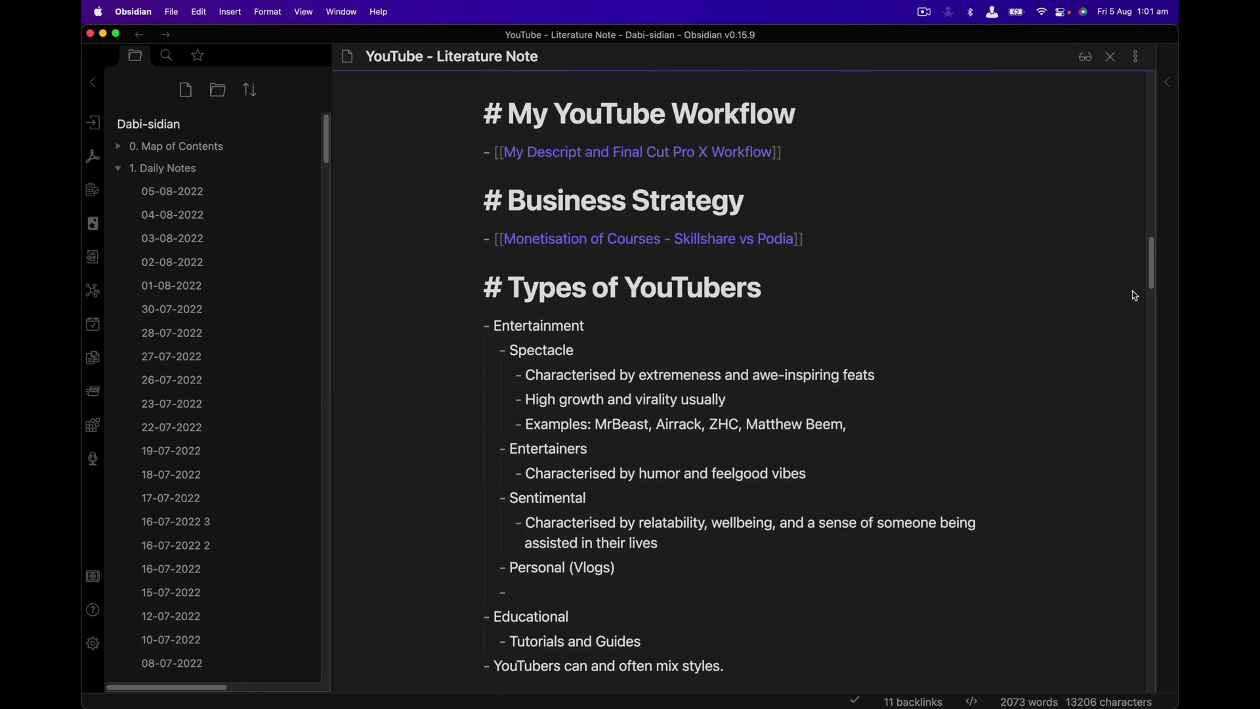
scroll(1134, 296, down, 4)
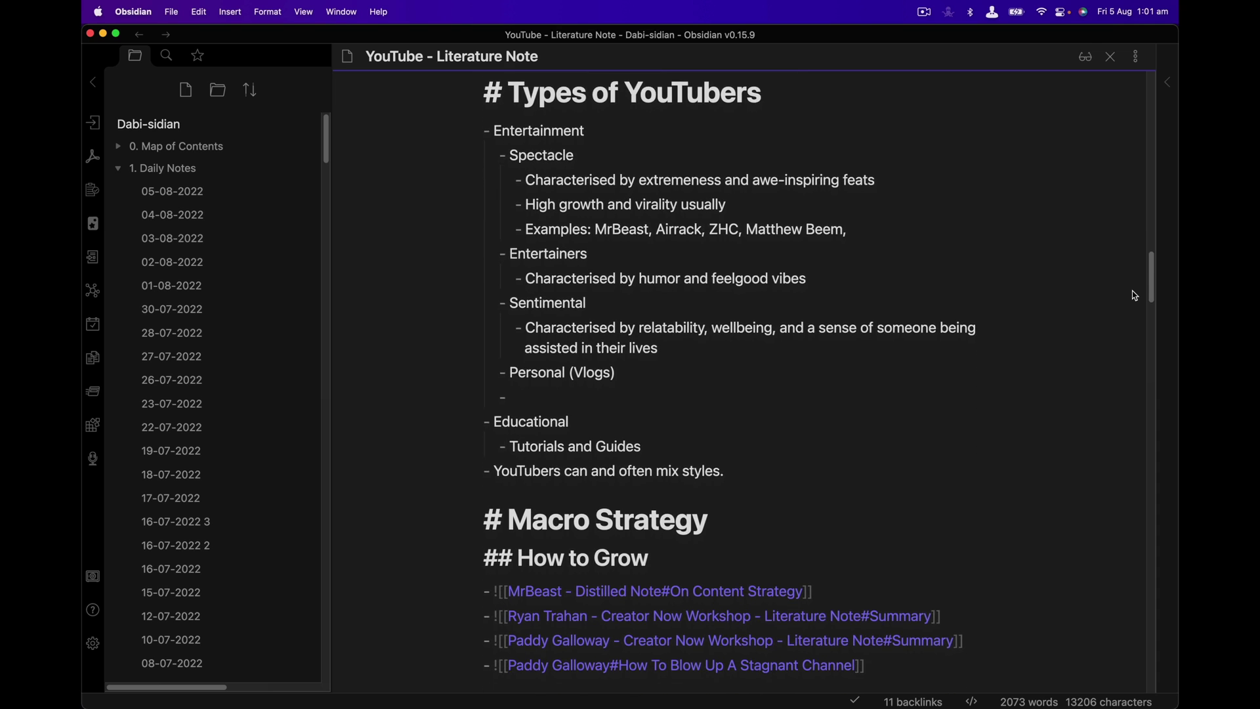
scroll(1134, 296, down, 4)
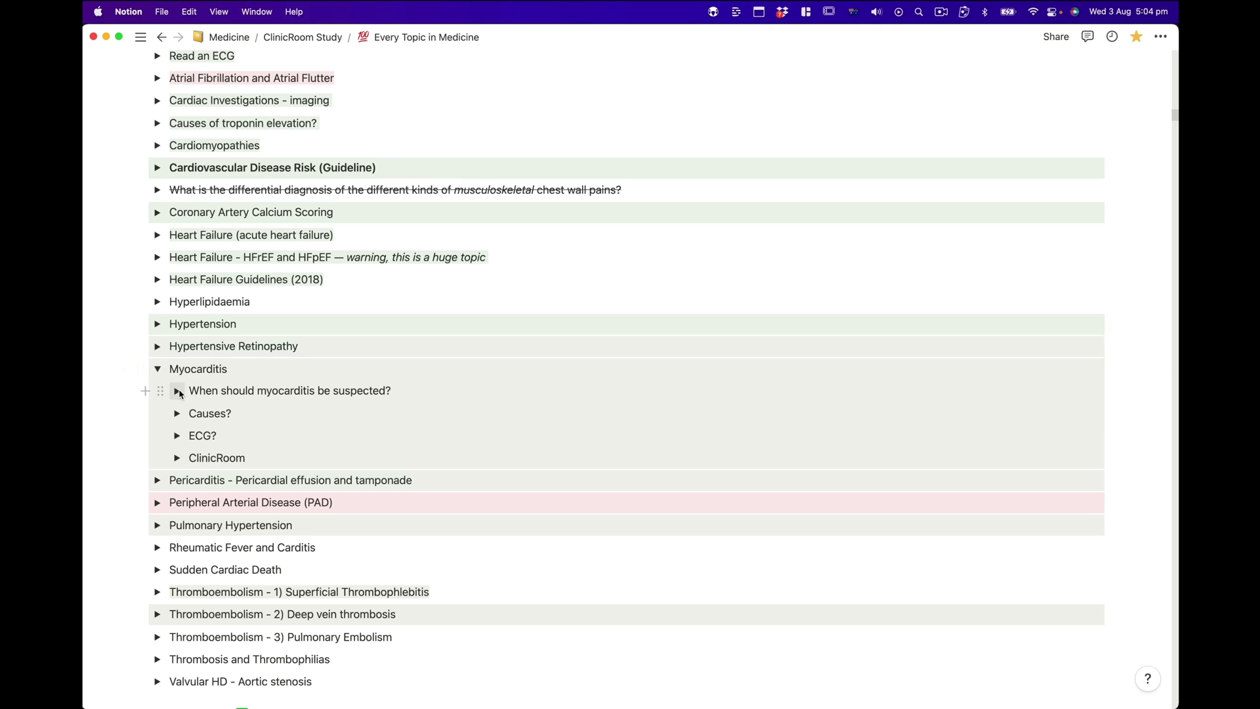
Step: Expand Notion's 'When should myocarditis be suspected?' toggle to reveal its image
click(178, 391)
scroll(183, 368, down, 2)
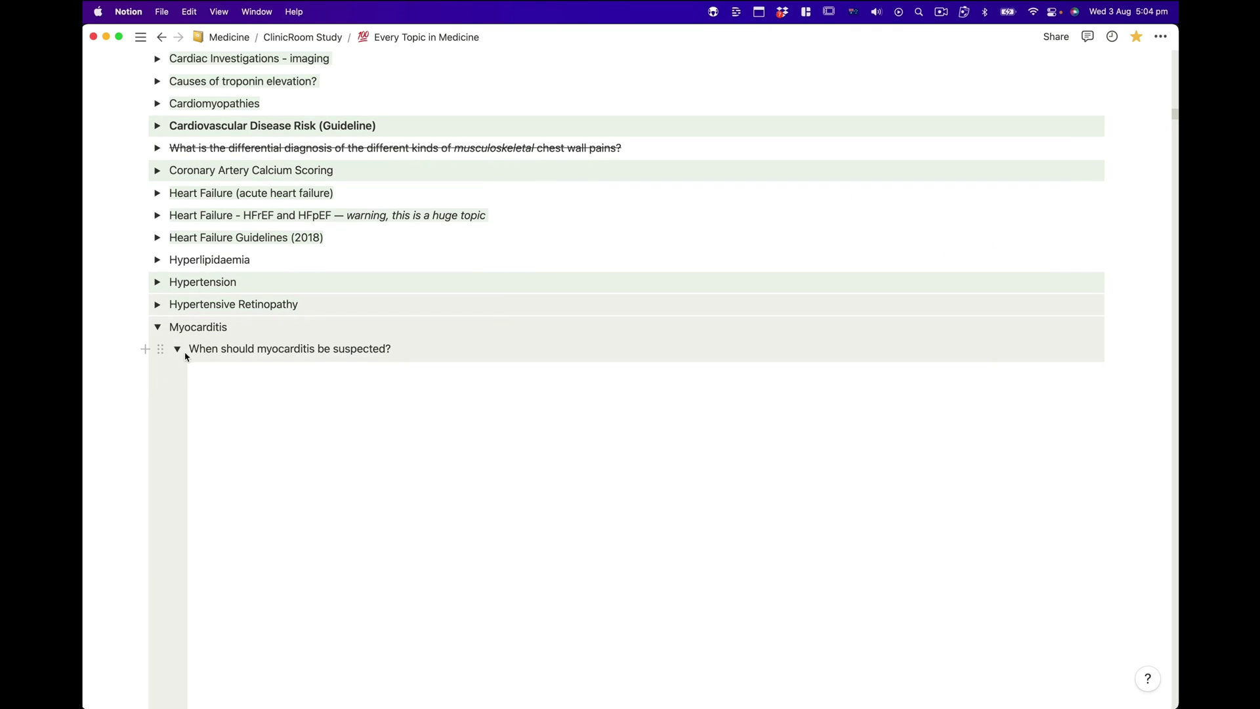
scroll(177, 348, down, 3)
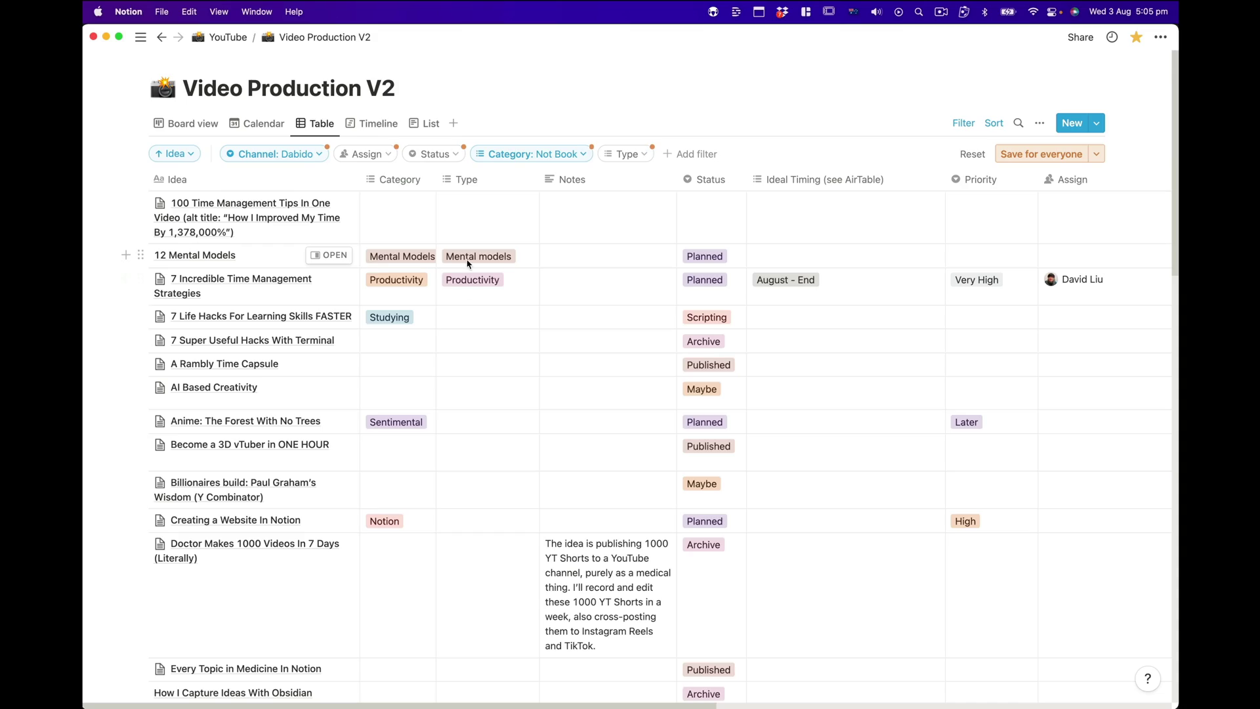
Step: Open the Status filter options on the Video Production V2 table
click(414, 157)
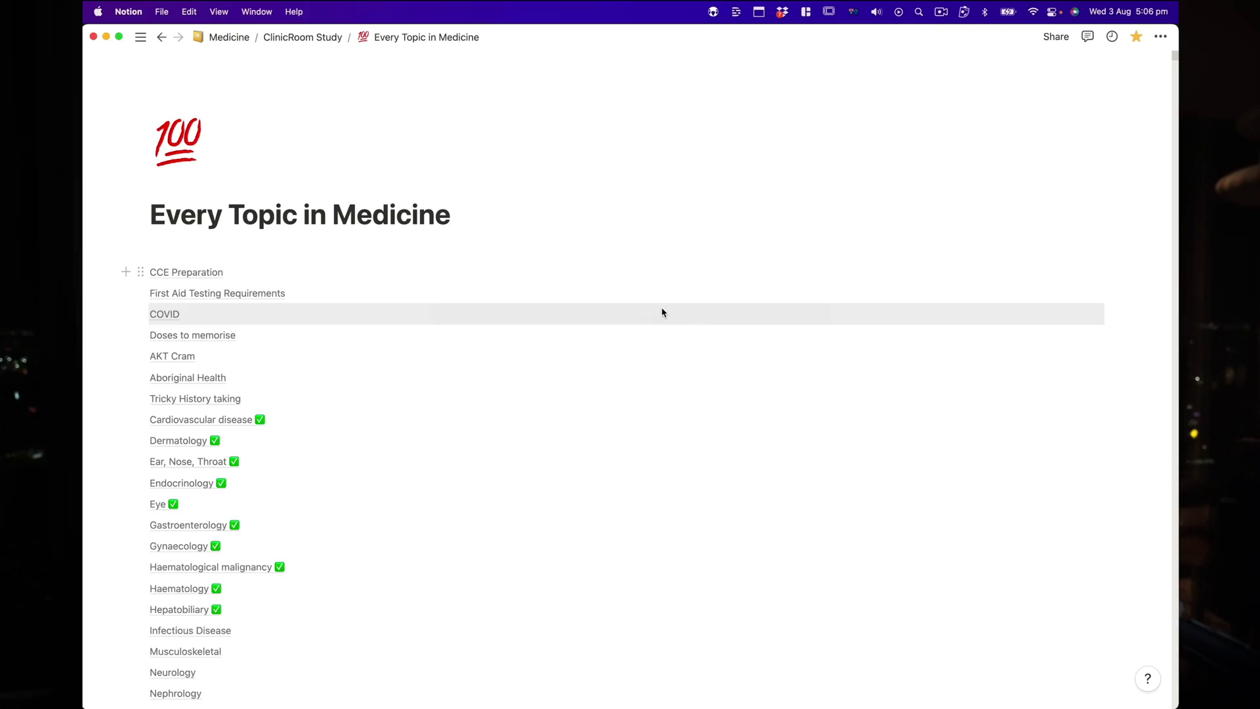
Step: Scroll to the Gynaecology list and collapse the Contraception - Hormonal Methods toggle
scroll(661, 308, down, 15)
scroll(661, 308, down, 20)
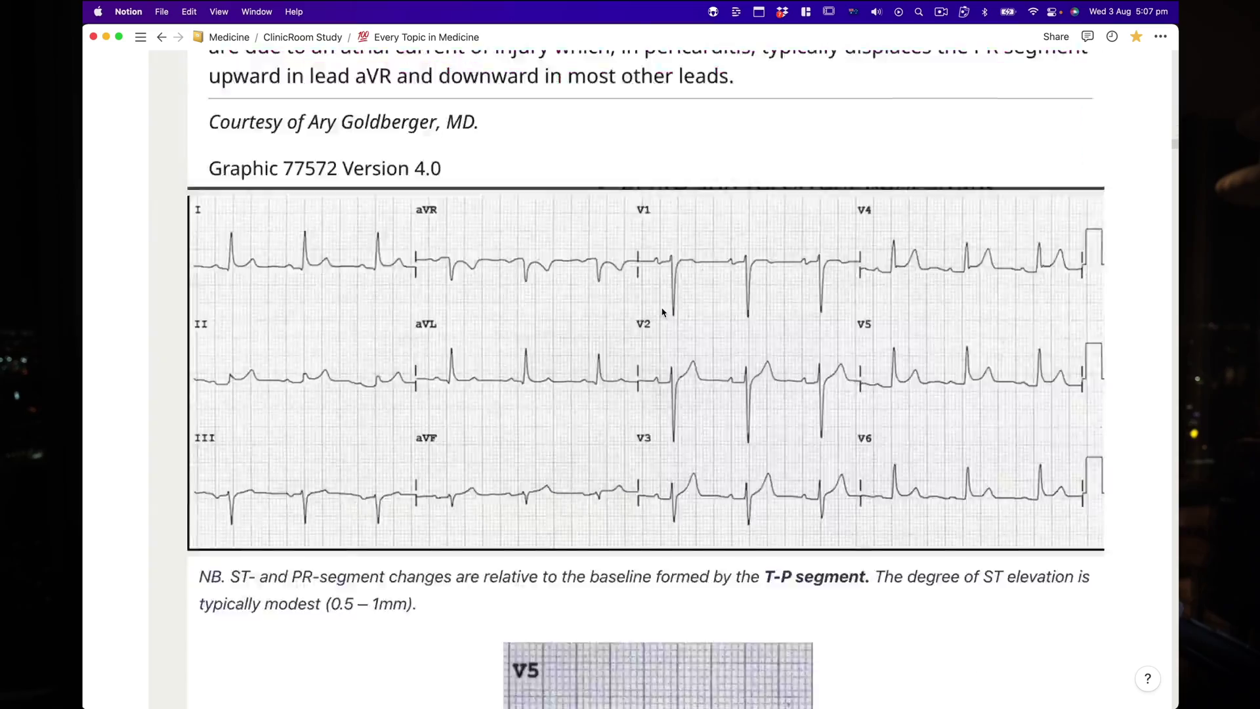
scroll(661, 312, down, 20)
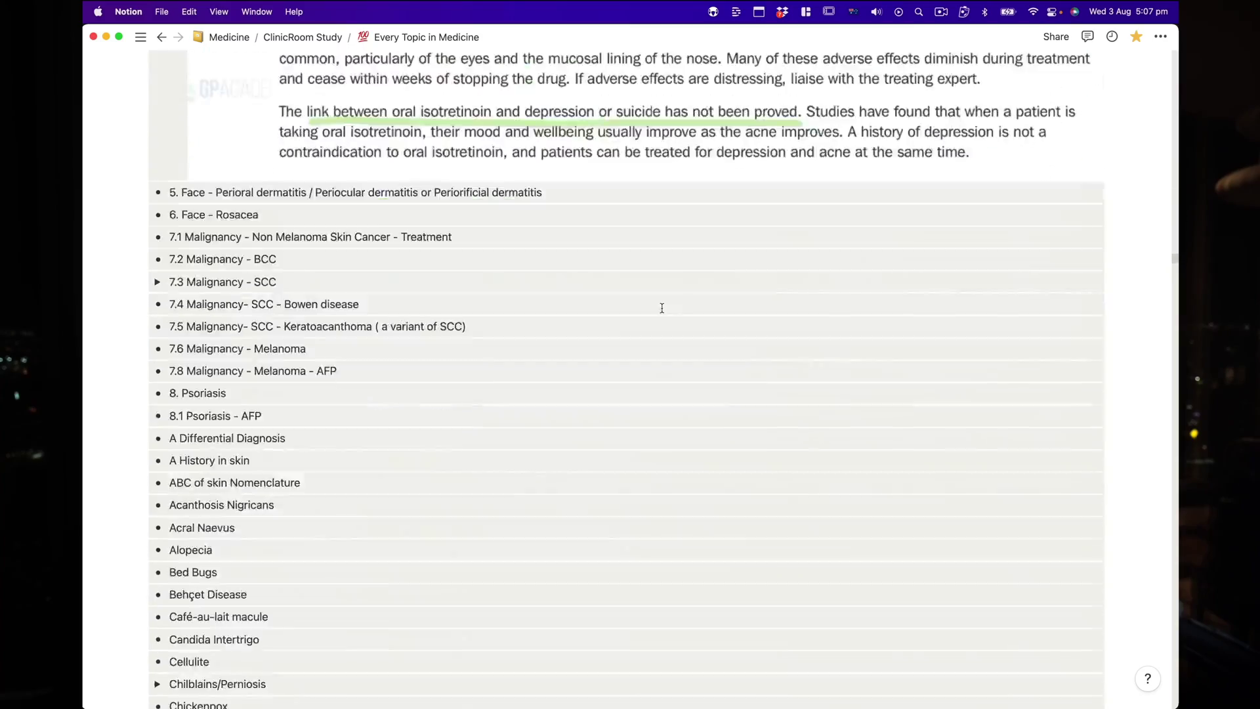
scroll(662, 312, down, 20)
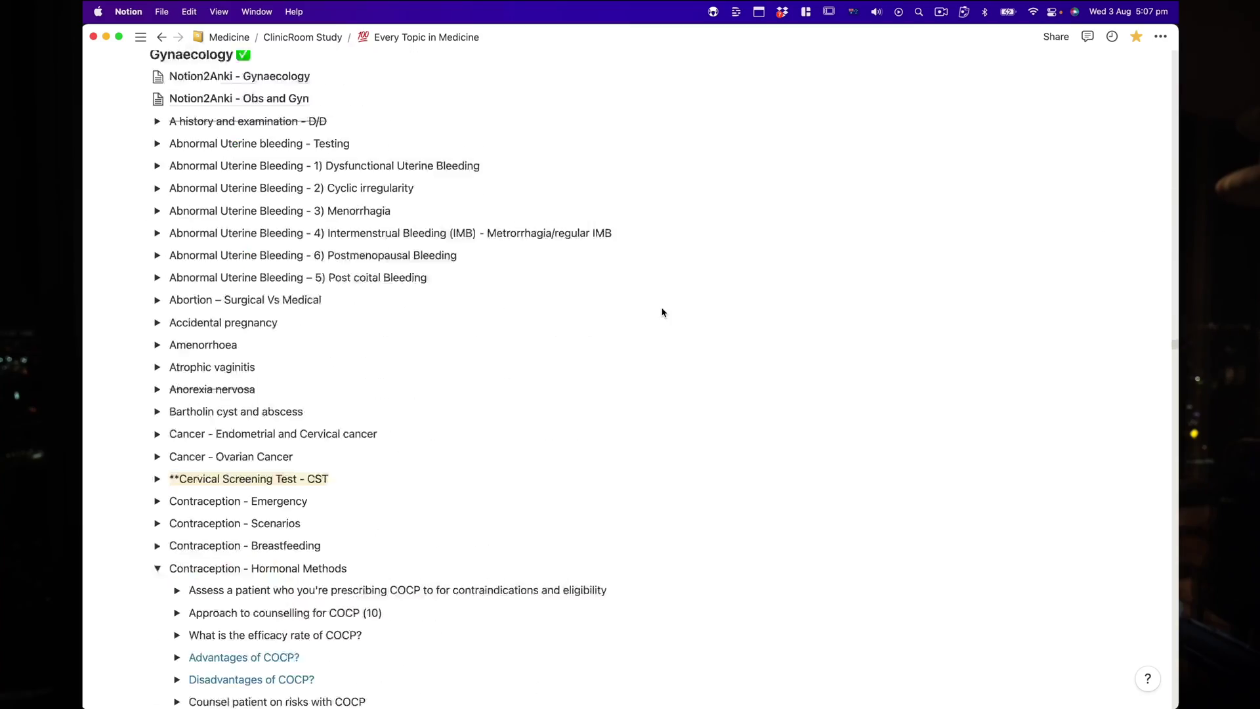
click(157, 515)
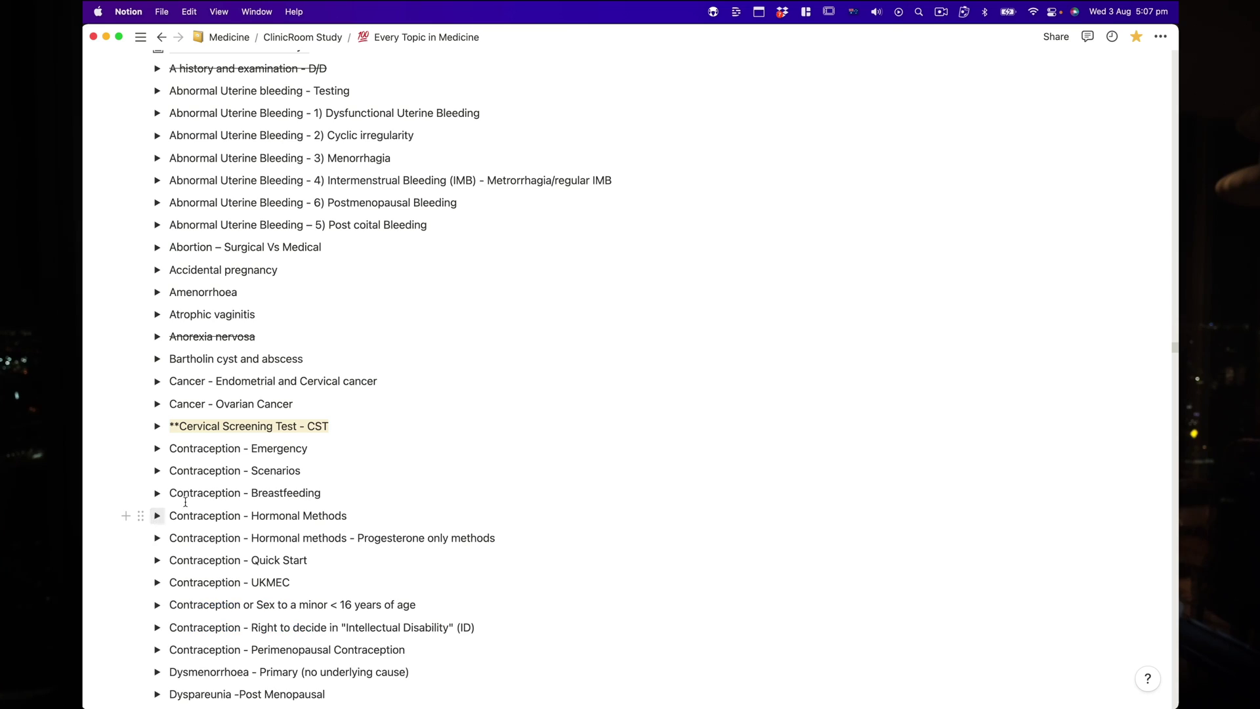
scroll(332, 460, down, 10)
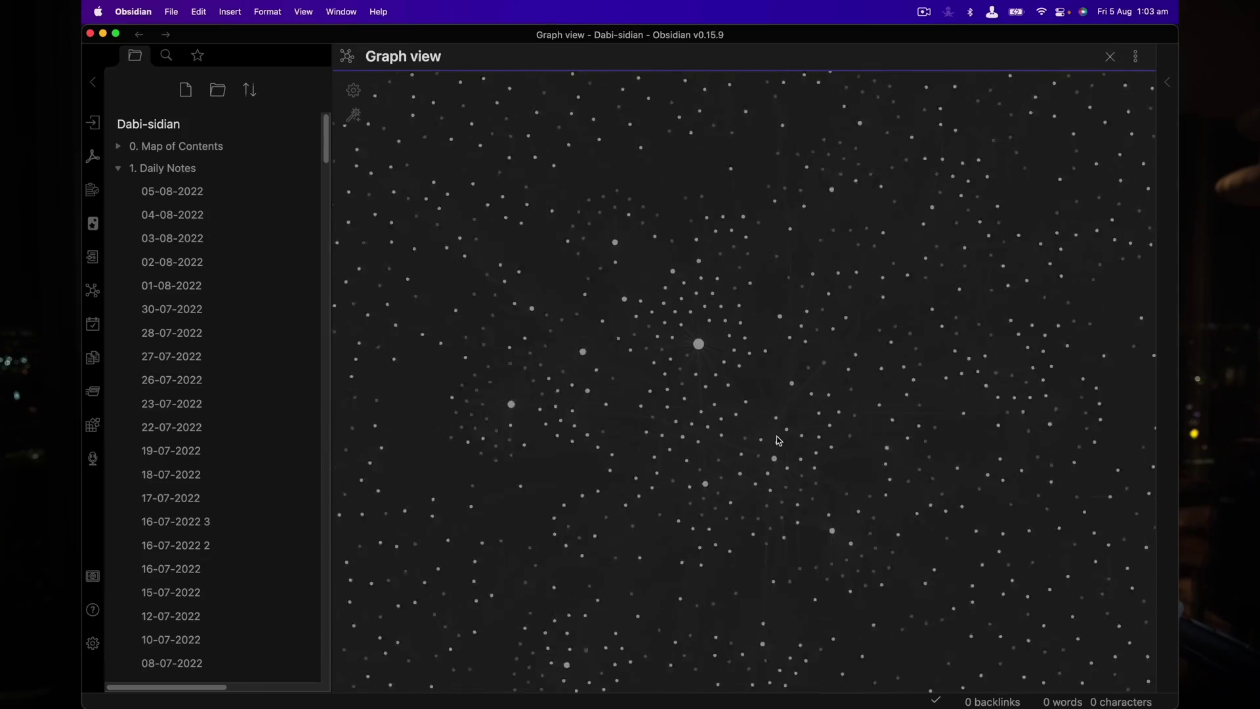
scroll(779, 441, up, 10)
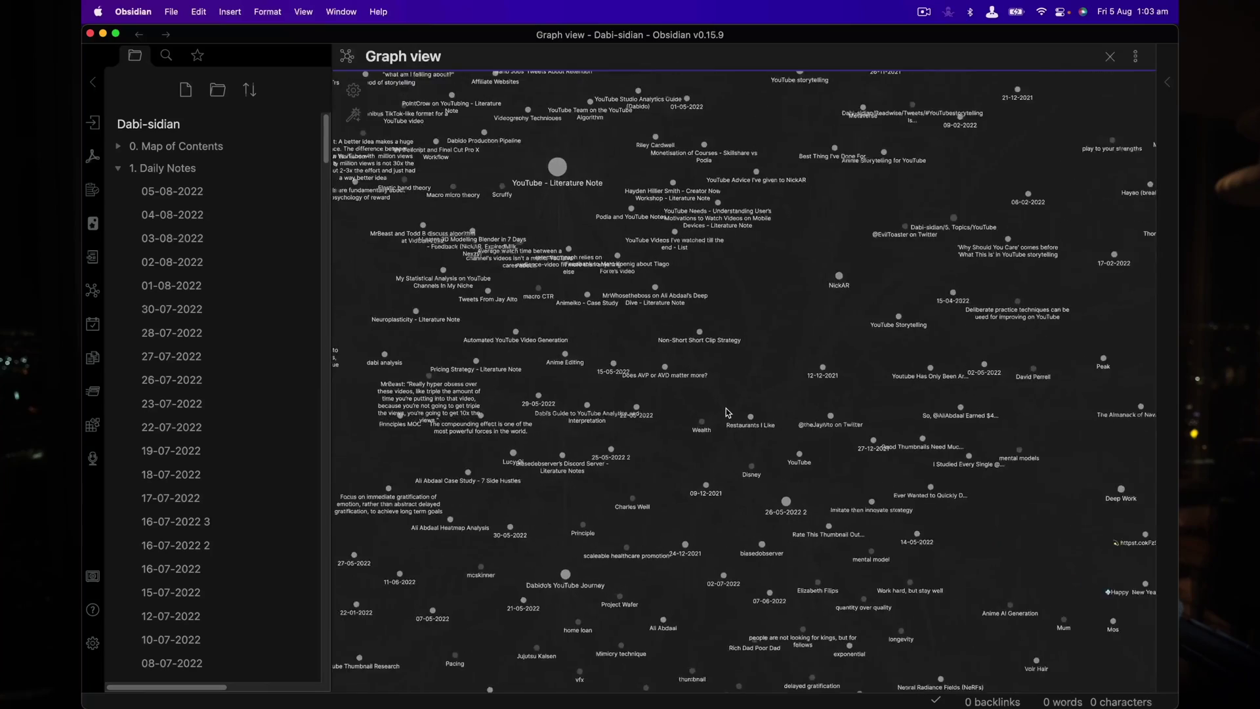
scroll(727, 412, up, 10)
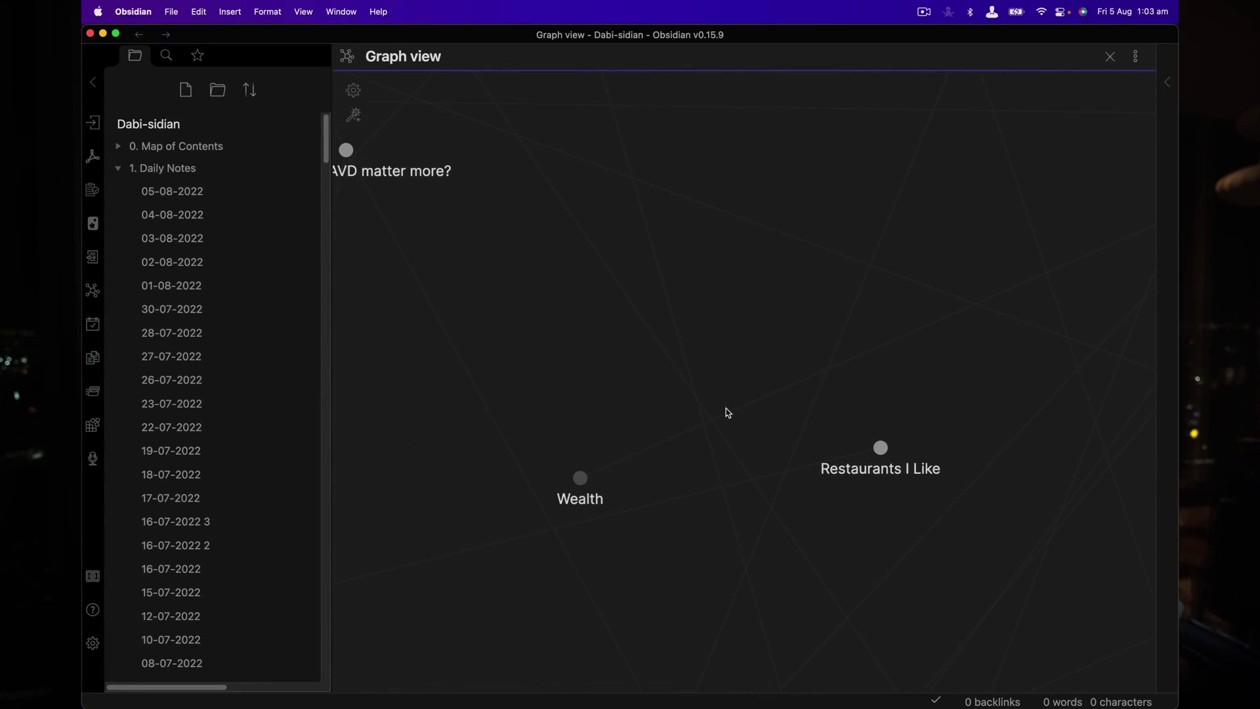
scroll(728, 412, down, 15)
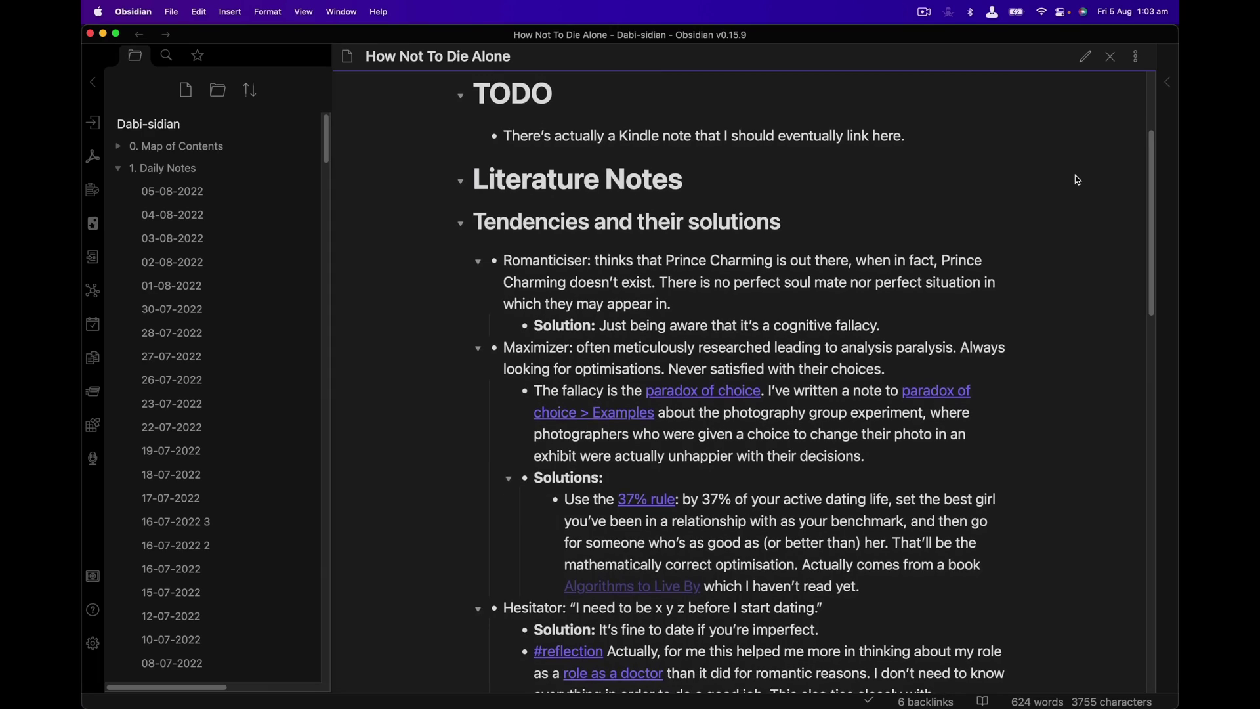
scroll(745, 374, down, 3)
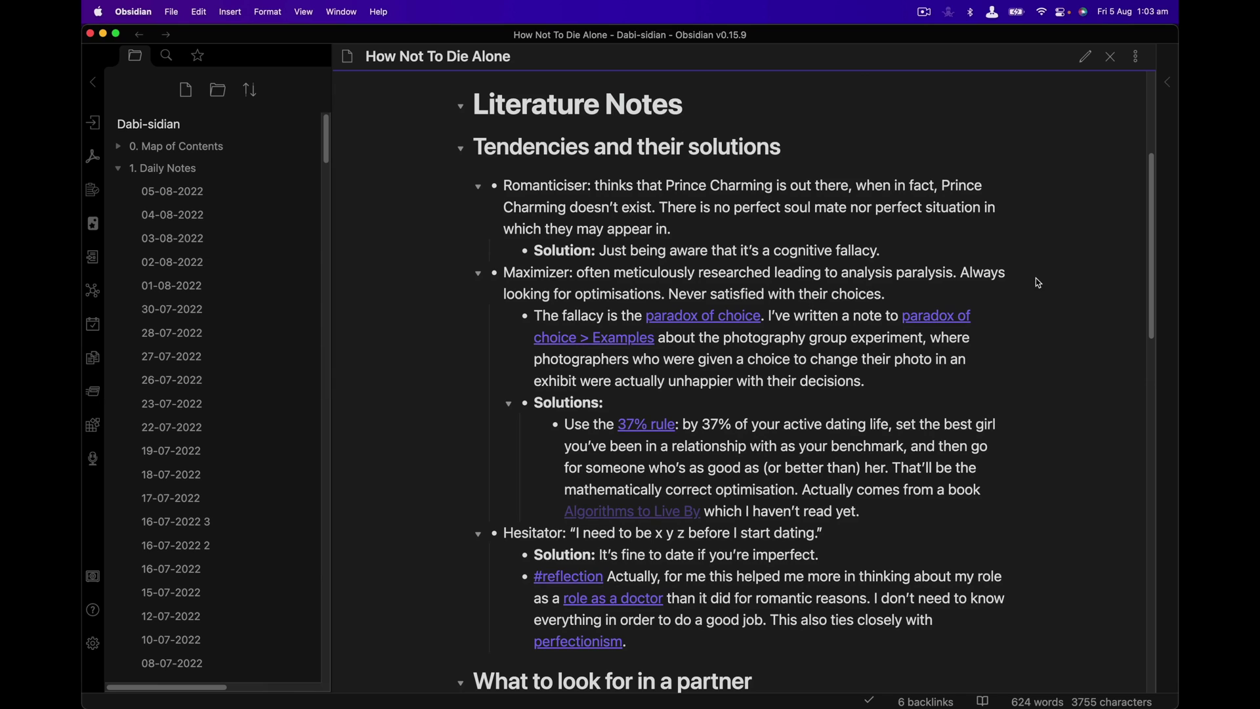
Step: Preview and open the linked 'paradox of choice' note
mouse_move(710, 320)
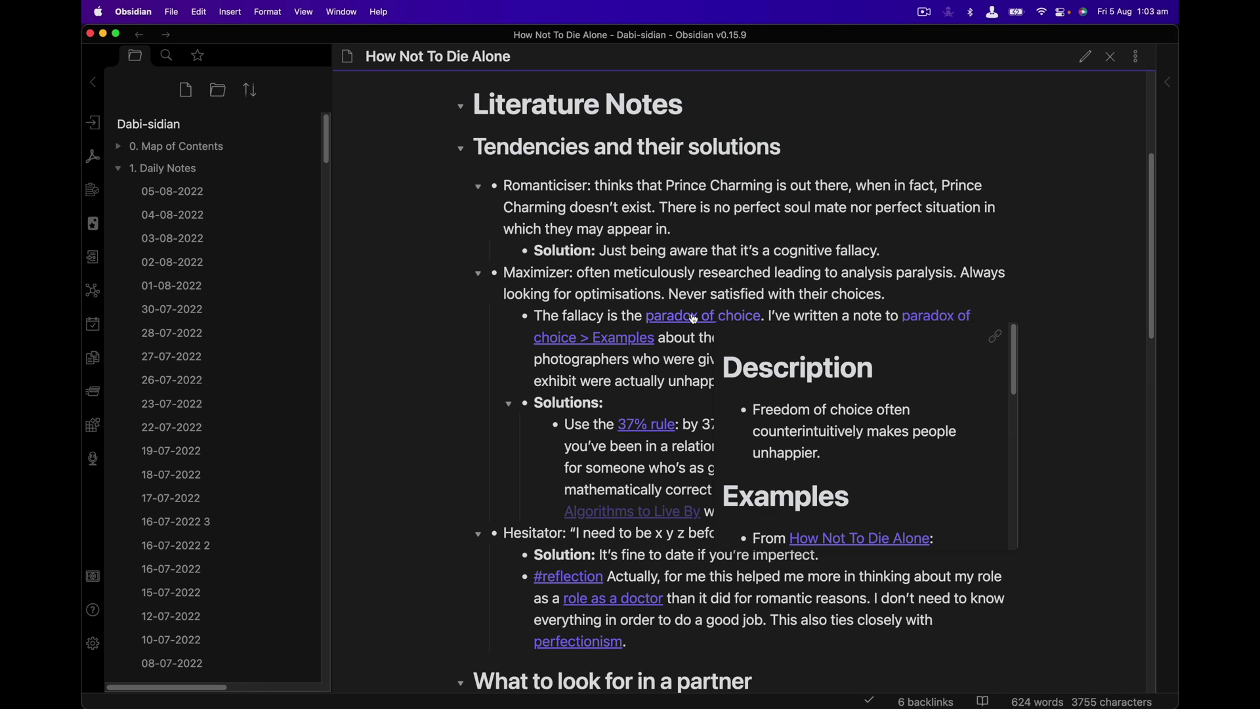
click(695, 321)
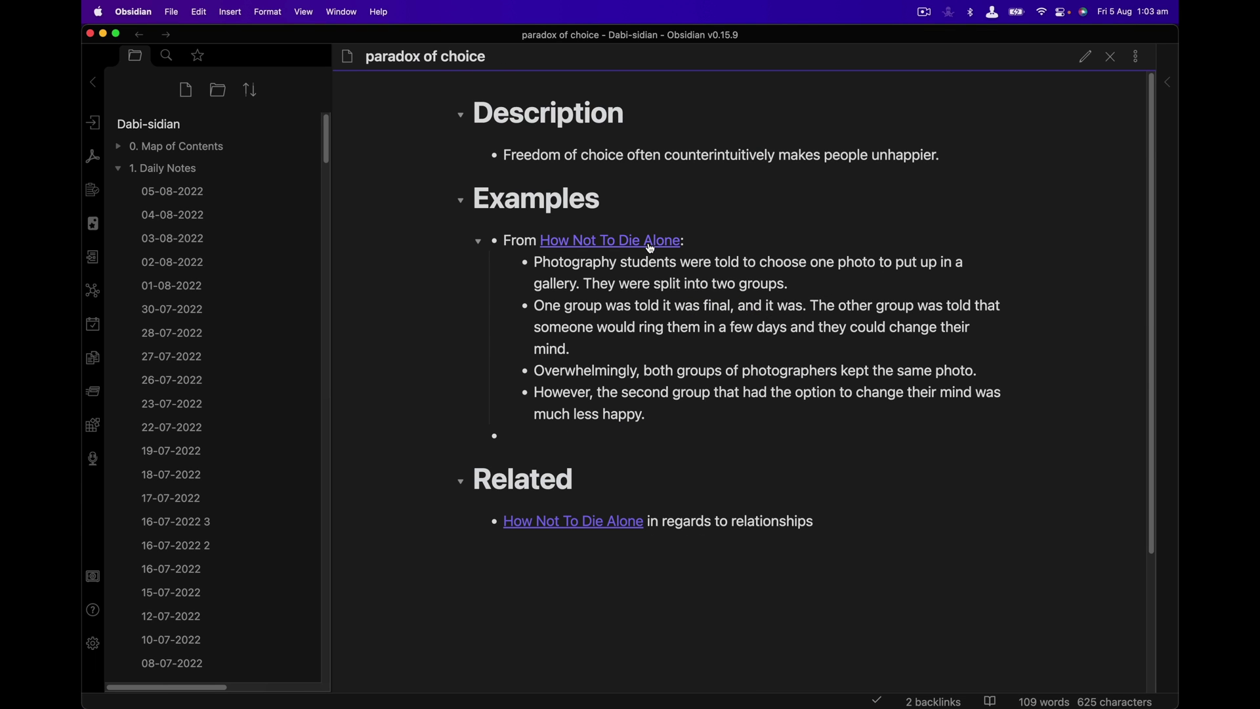
mouse_move(651, 249)
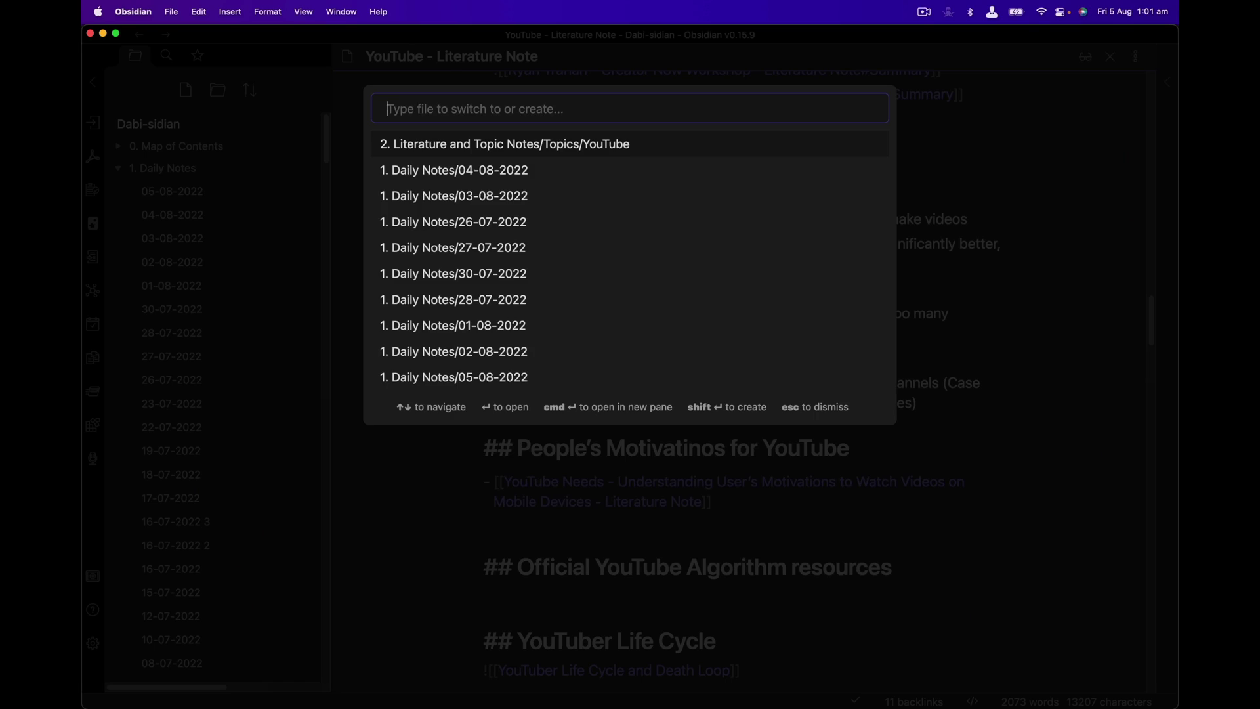
Step: Open the Final Cut Pro X literature note, then the Video Production V2 database via quick search
text(final)
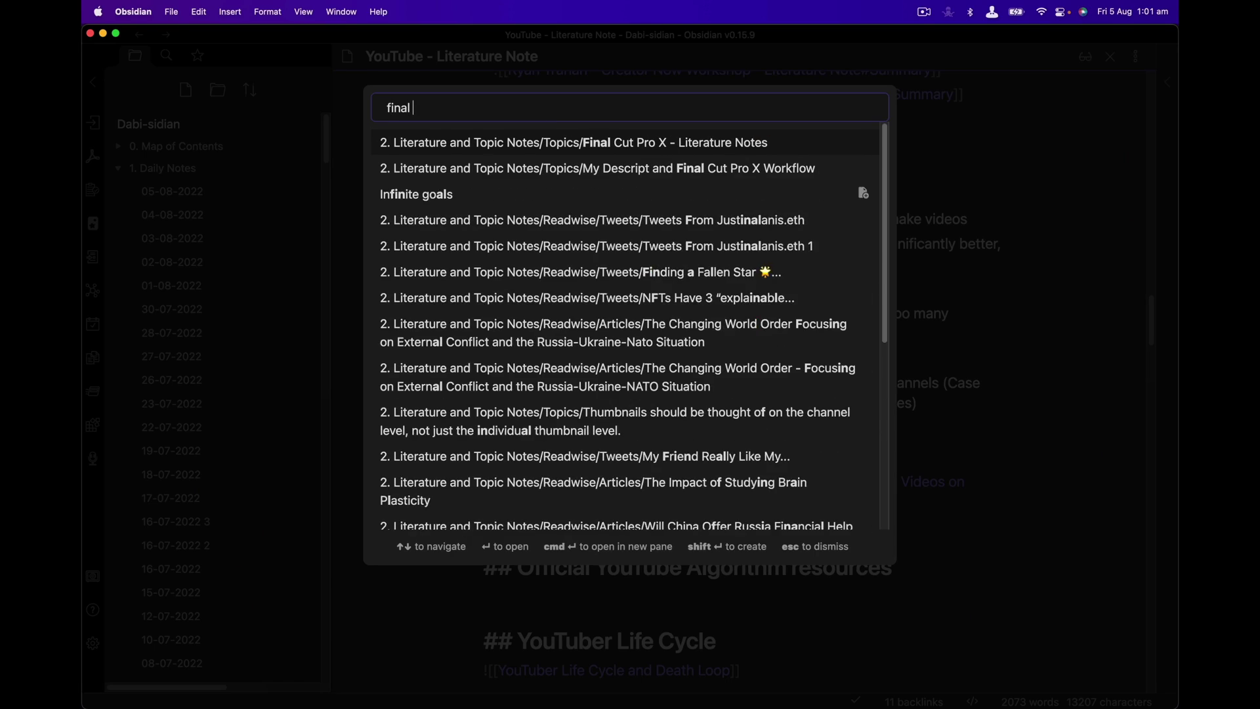
text( cut pro)
key(Return)
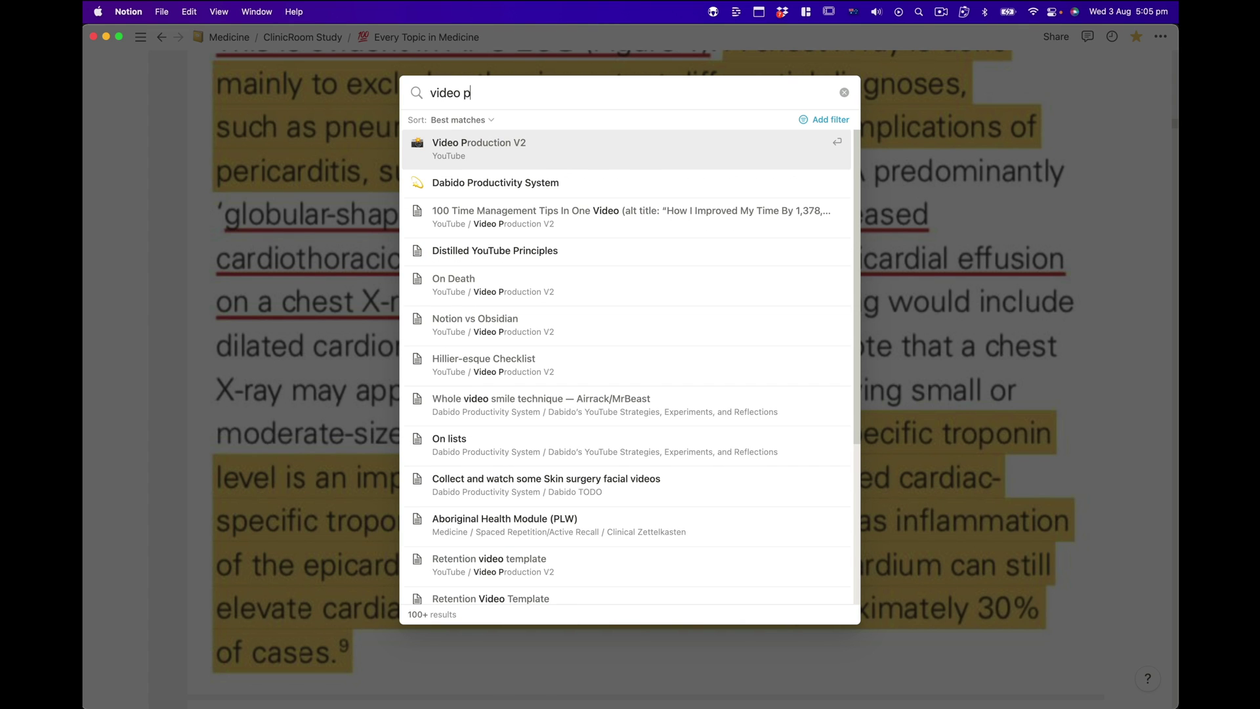
key(Return)
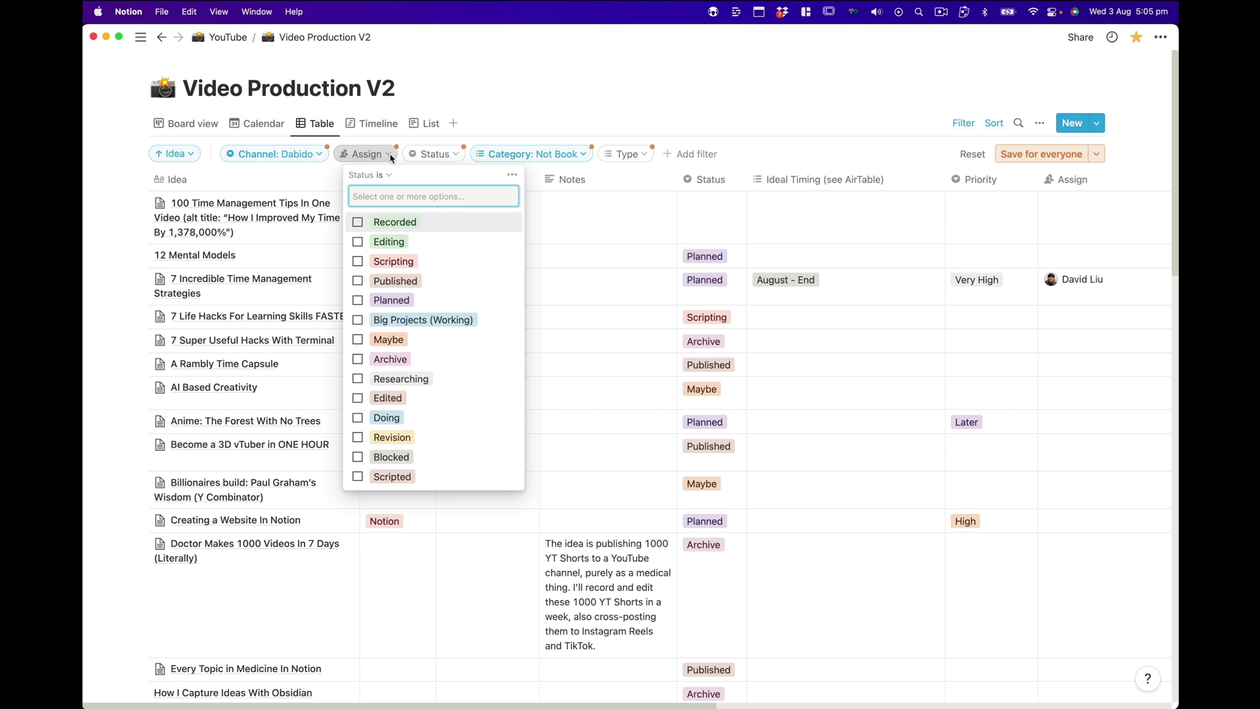
Step: Filter the Video Production V2 table by Assign to a single team member
click(391, 157)
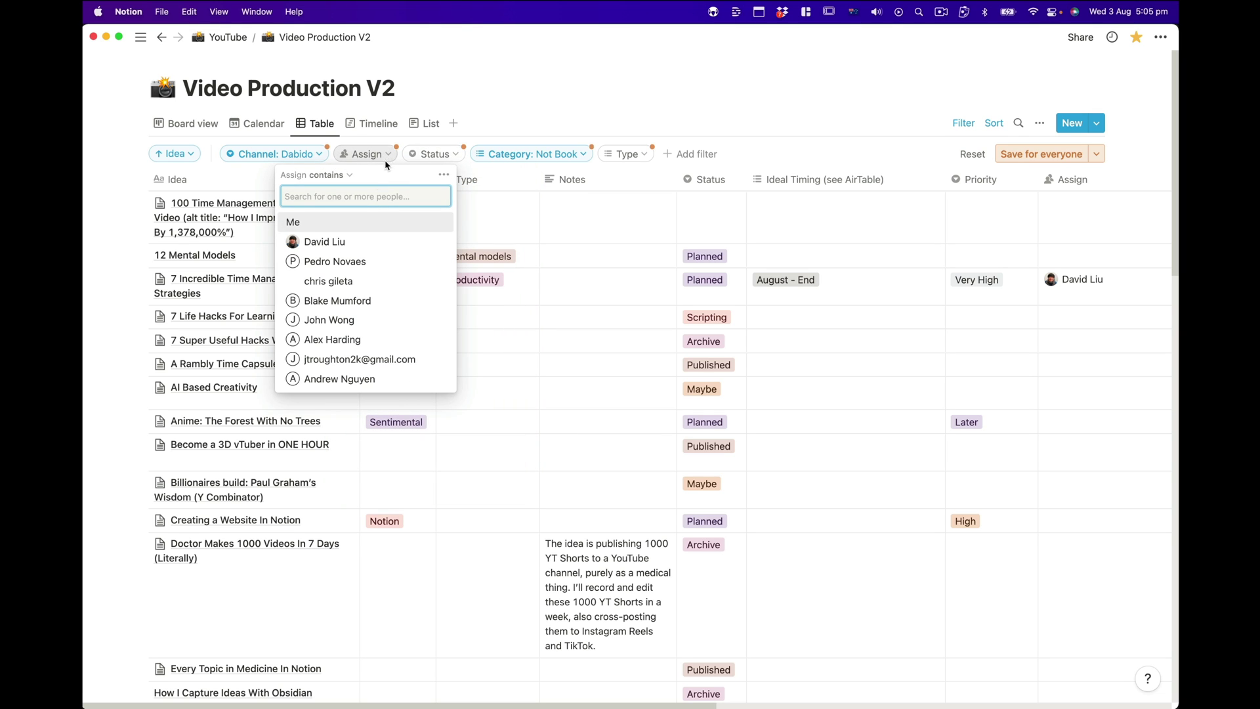
click(345, 263)
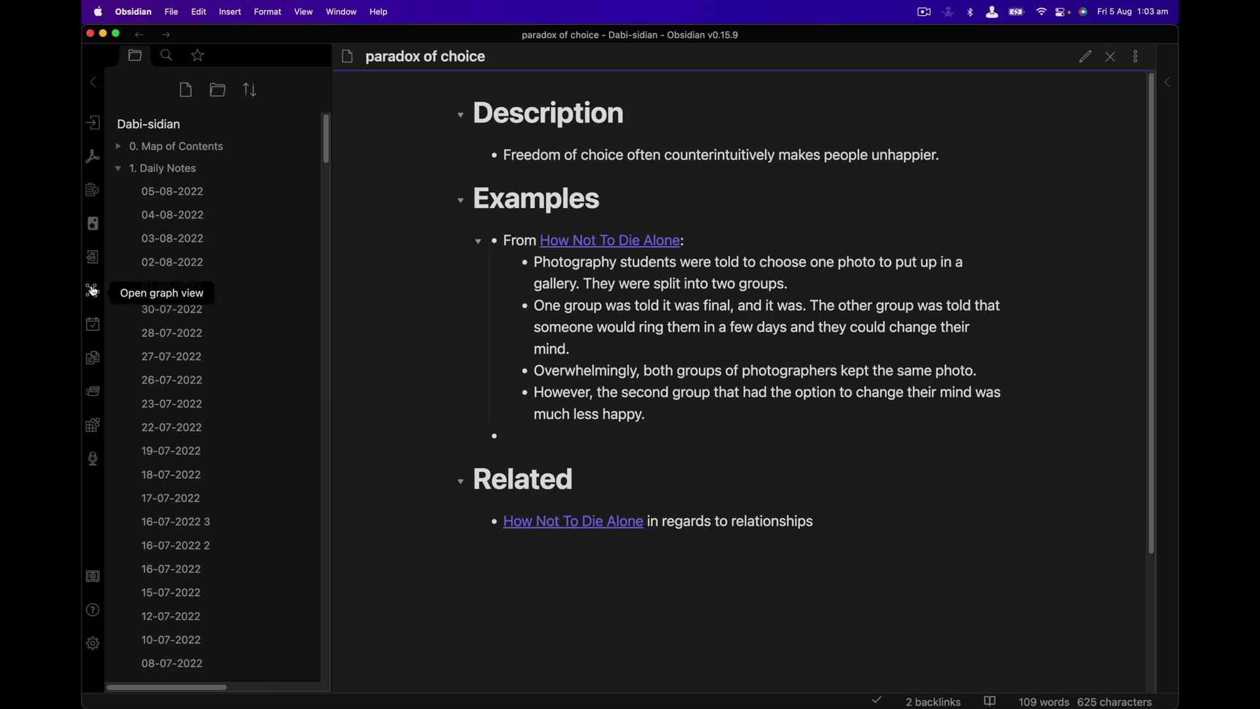
Step: Open Obsidian's graph view of all linked notes and zoom it in and out
click(93, 290)
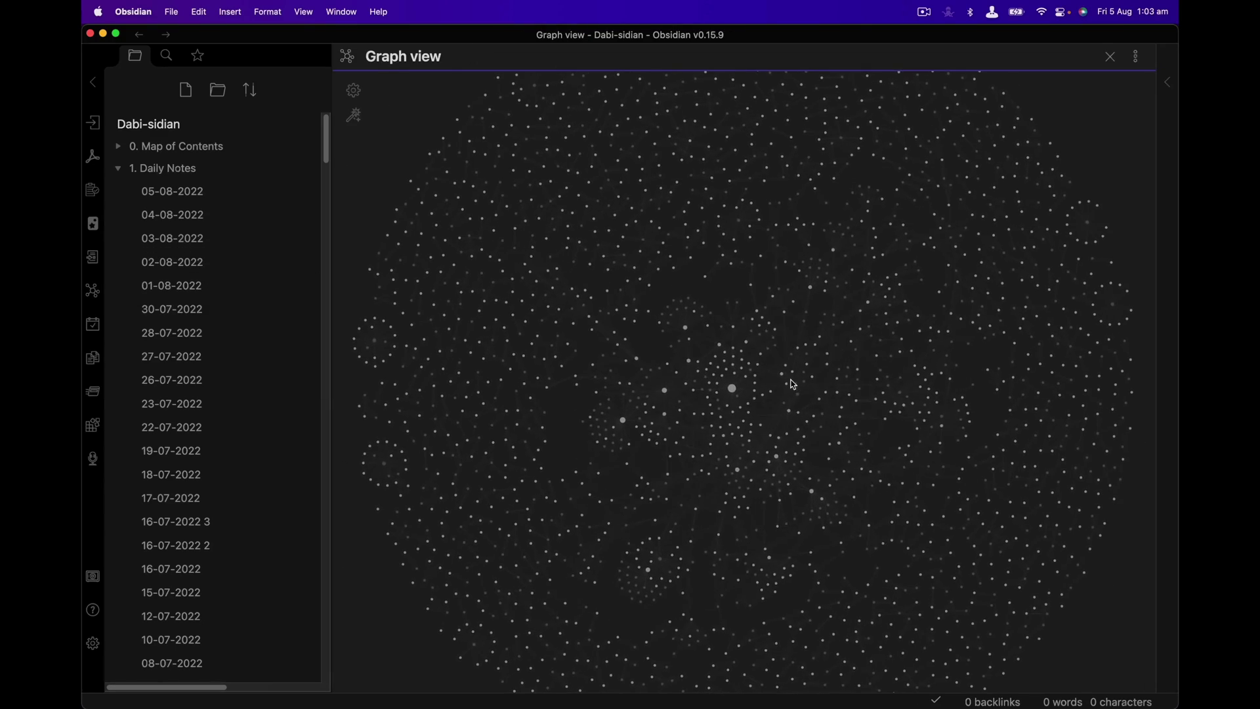
scroll(766, 444, up, 10)
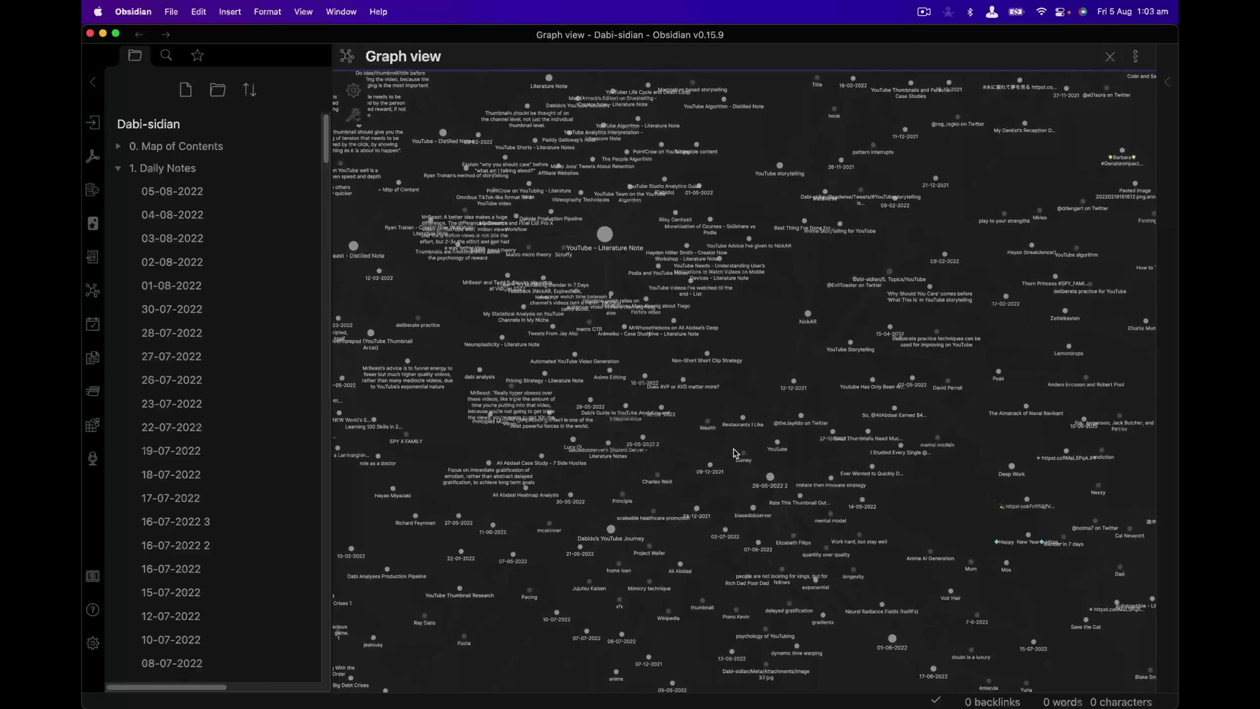
scroll(726, 411, up, 5)
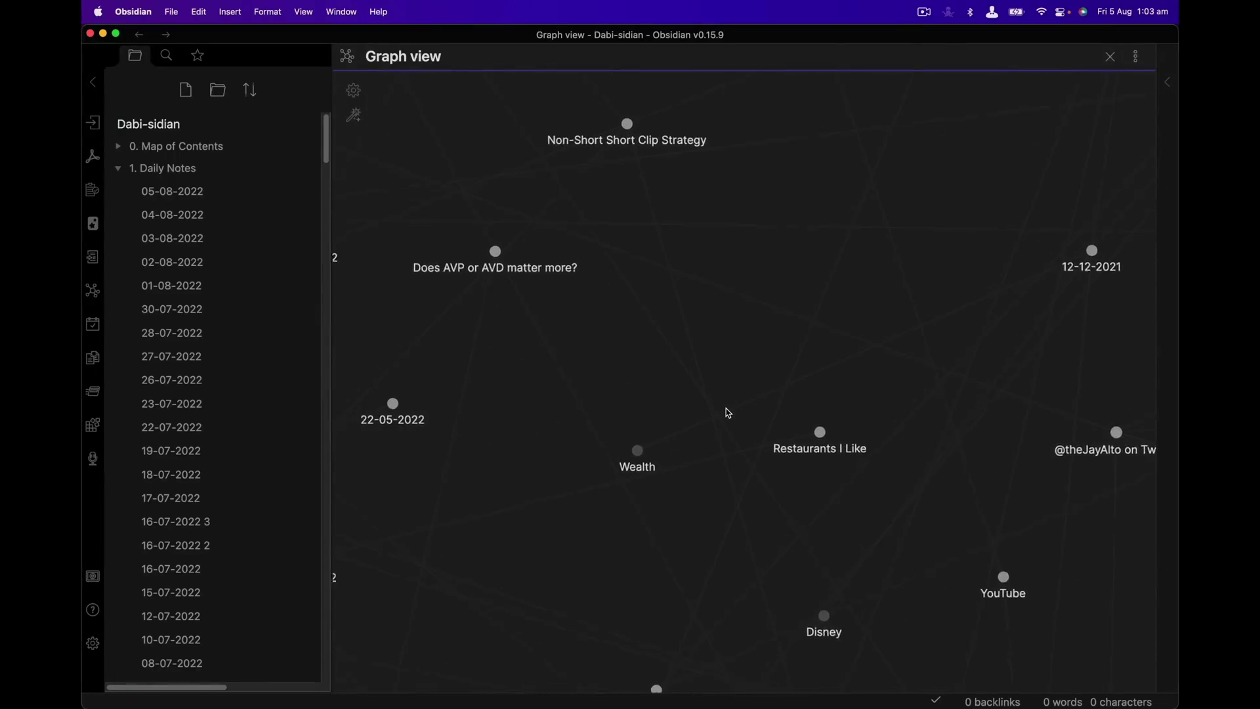
scroll(727, 412, down, 20)
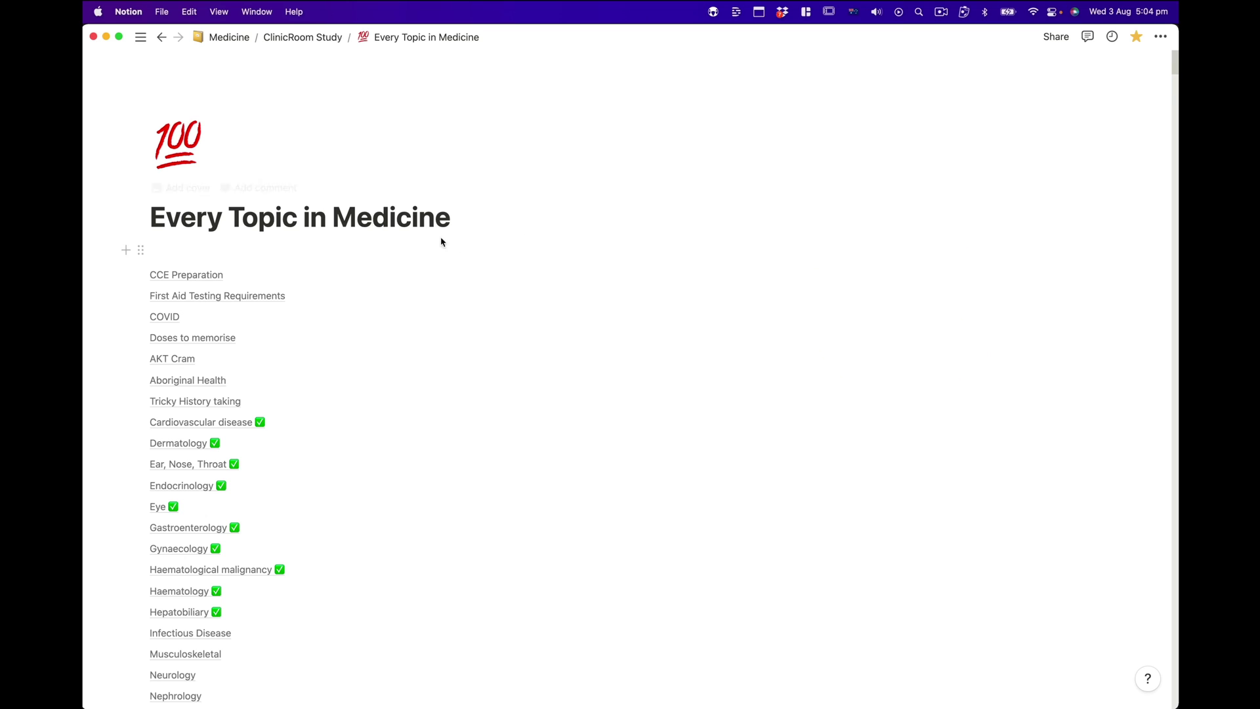
Step: Jump to Cardiovascular disease and collapse the Angina - Acute Coronary Syndrome notes
scroll(320, 300, down, 2)
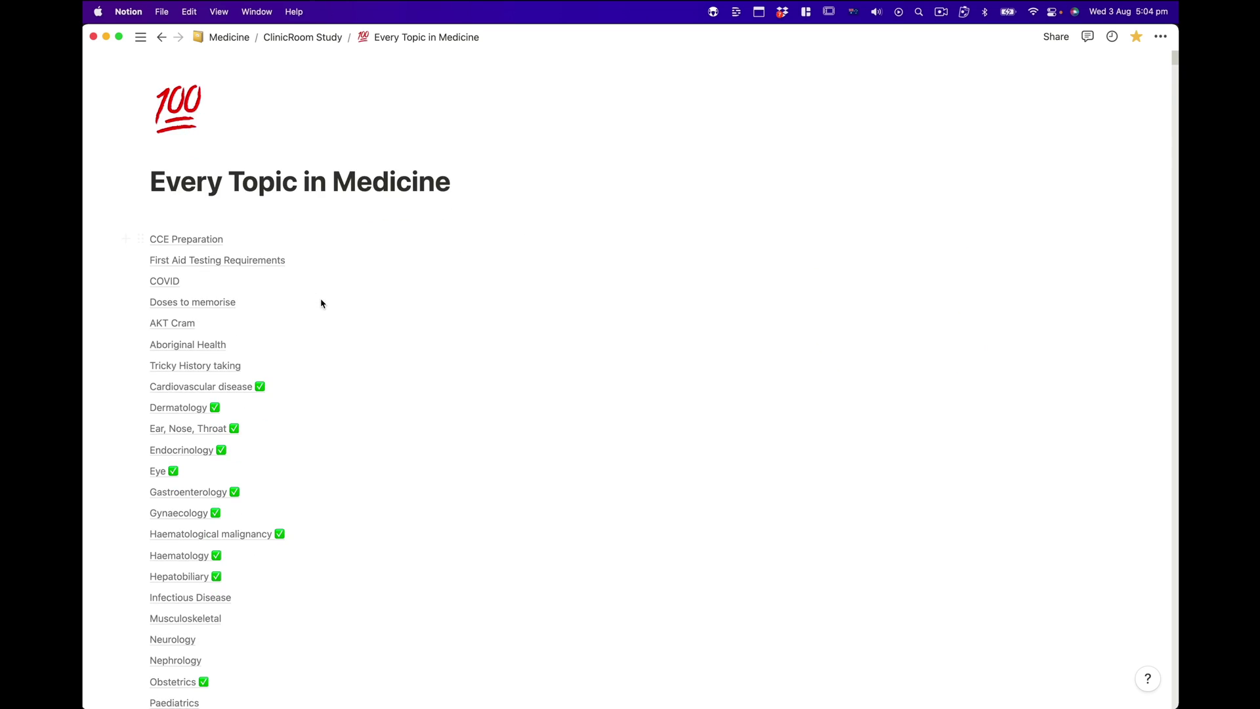
click(200, 356)
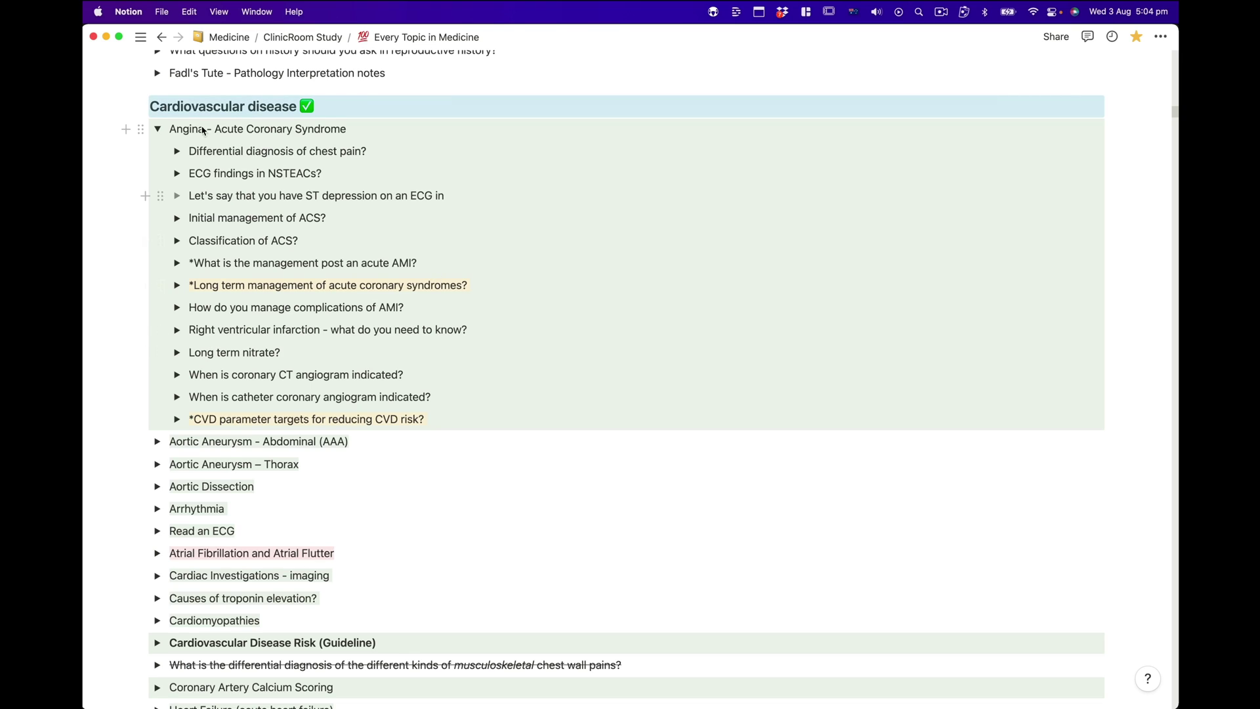
click(158, 130)
scroll(396, 152, down, 5)
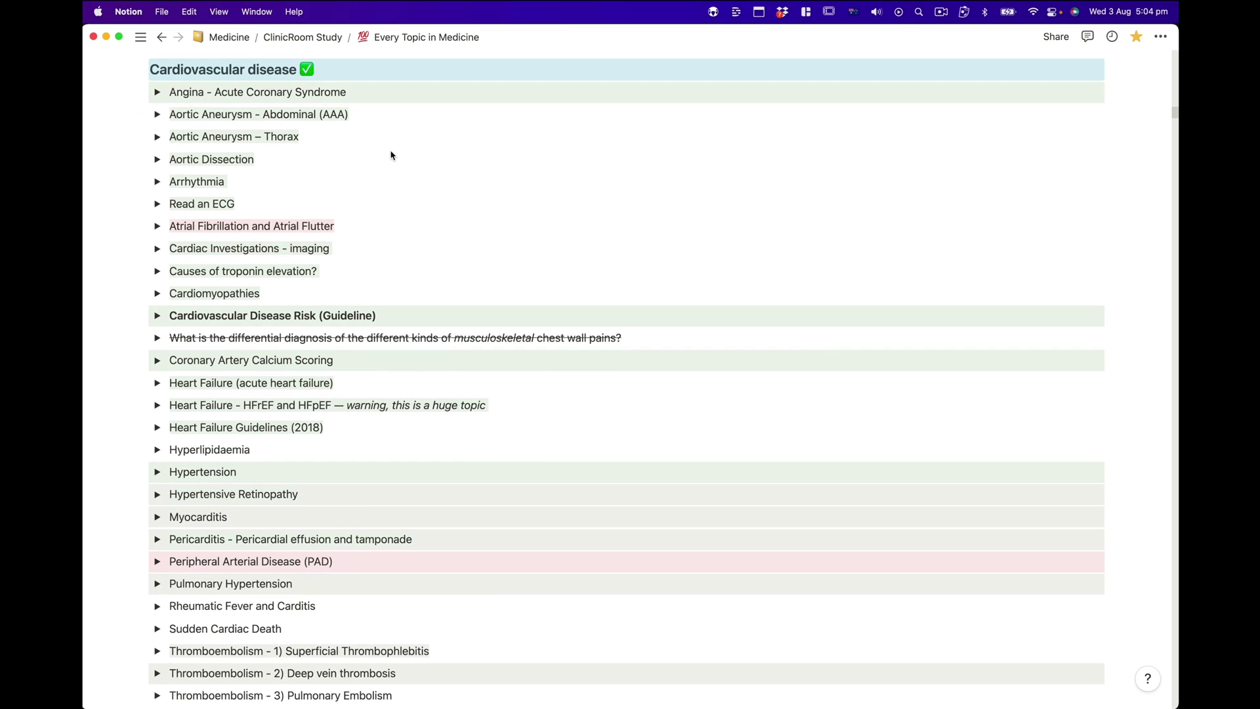
scroll(283, 280, down, 2)
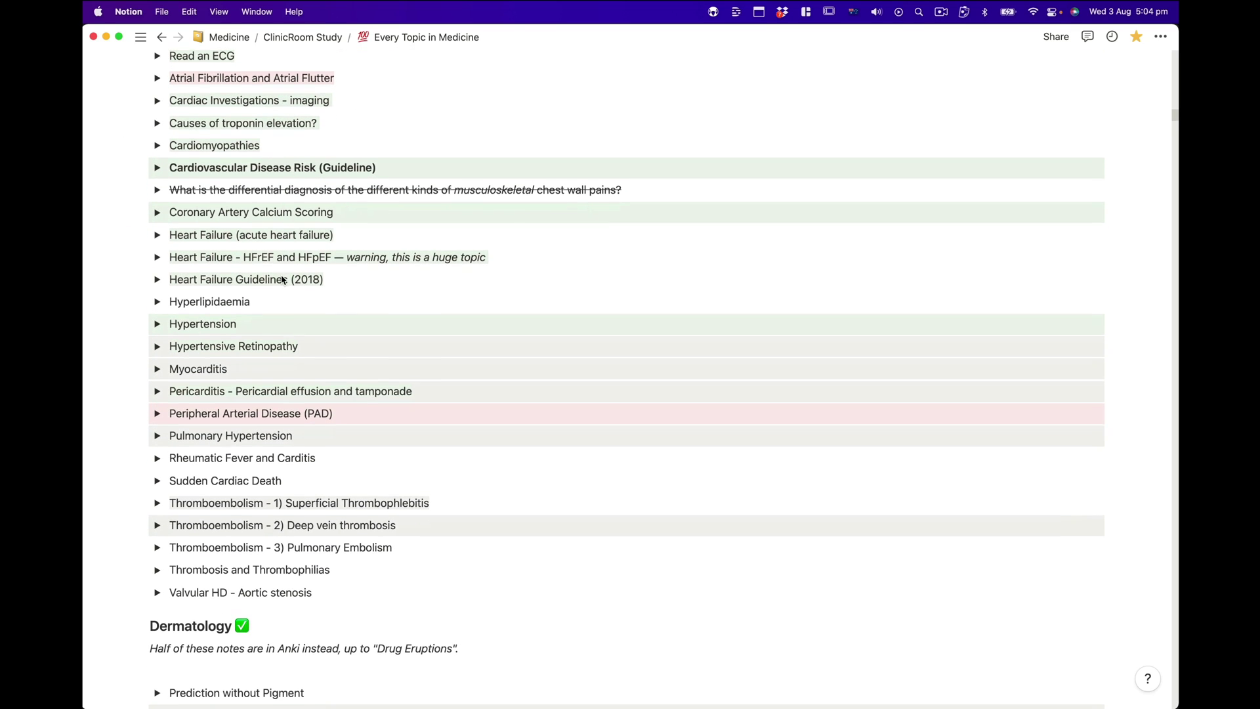
Step: Expand the Myocarditis notes and their suspicion and causes toggles, hiding the clinical features
click(159, 369)
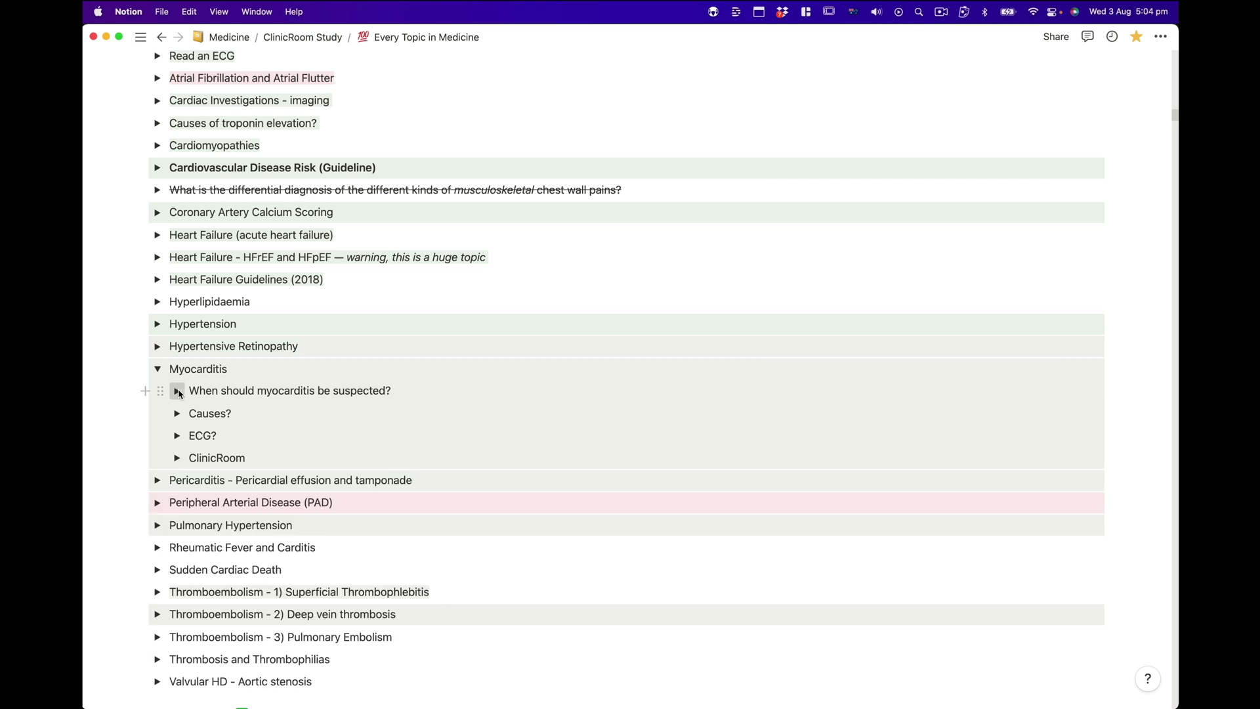
click(177, 391)
scroll(197, 374, down, 2)
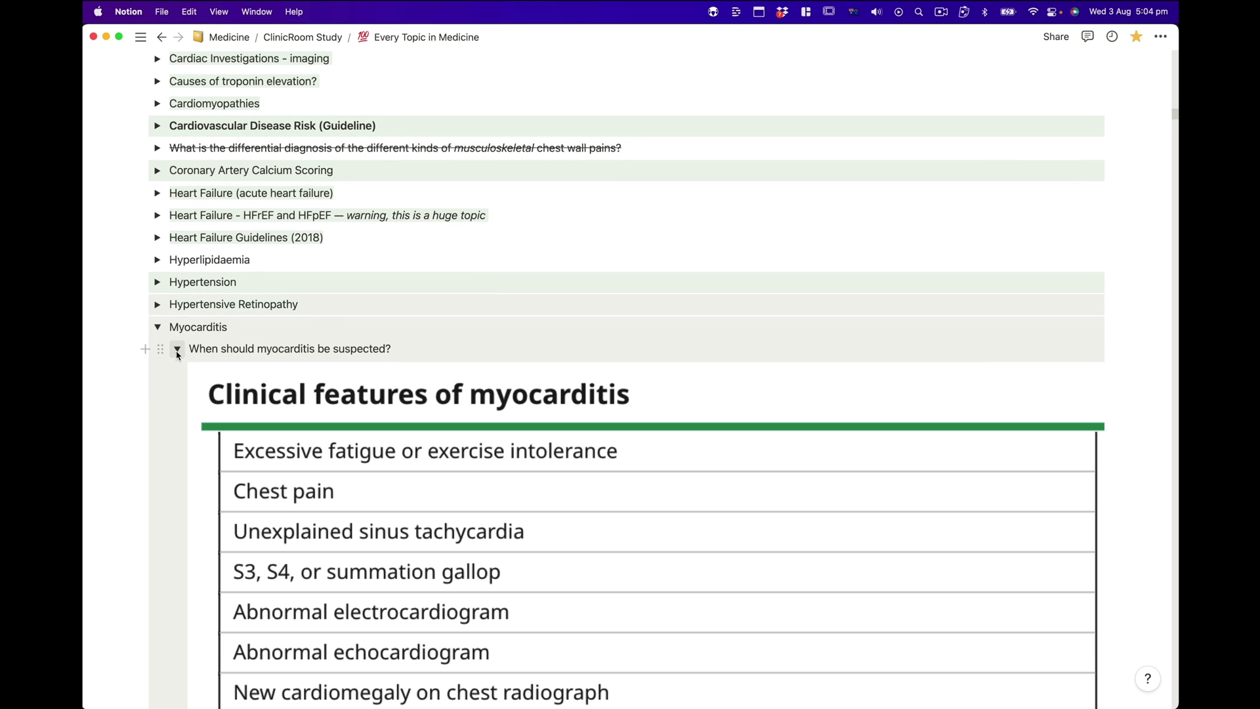
scroll(177, 353, down, 4)
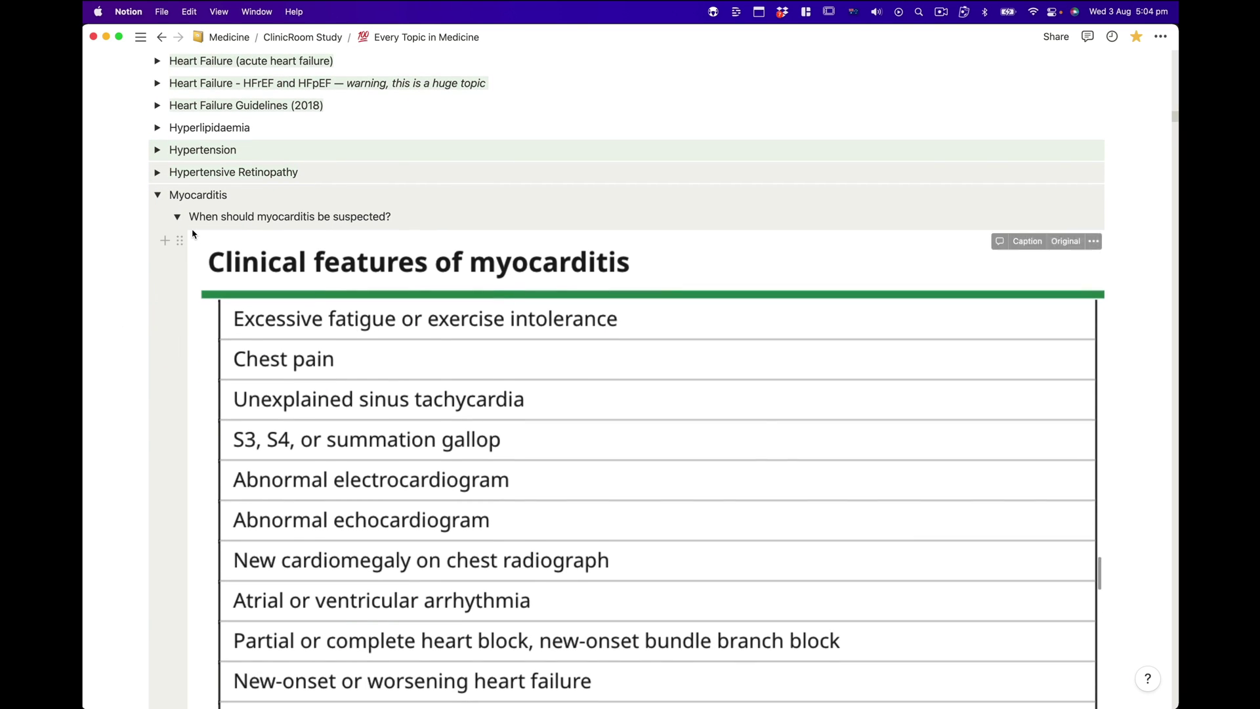
click(178, 219)
click(177, 240)
scroll(179, 246, down, 4)
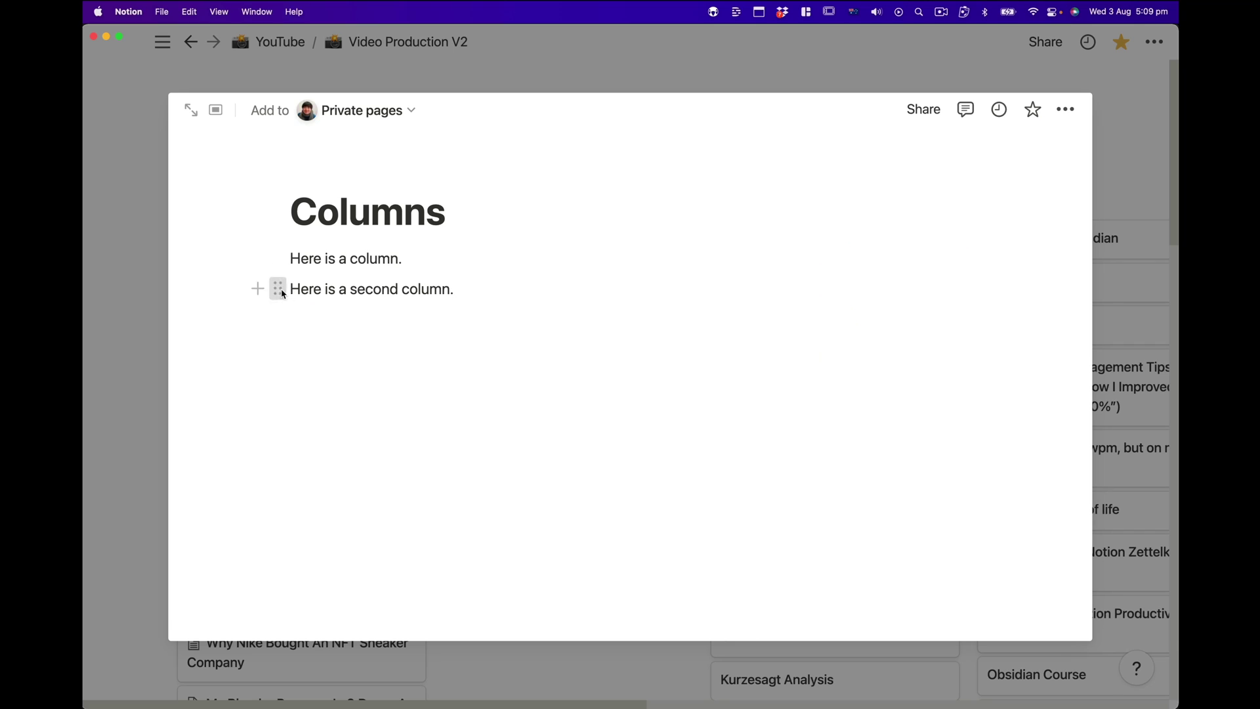
Step: Place 'Here is a second column.' beside the first line and add 'Notion is *easy*.' below it
drag(1023, 264, 1024, 264)
click(754, 301)
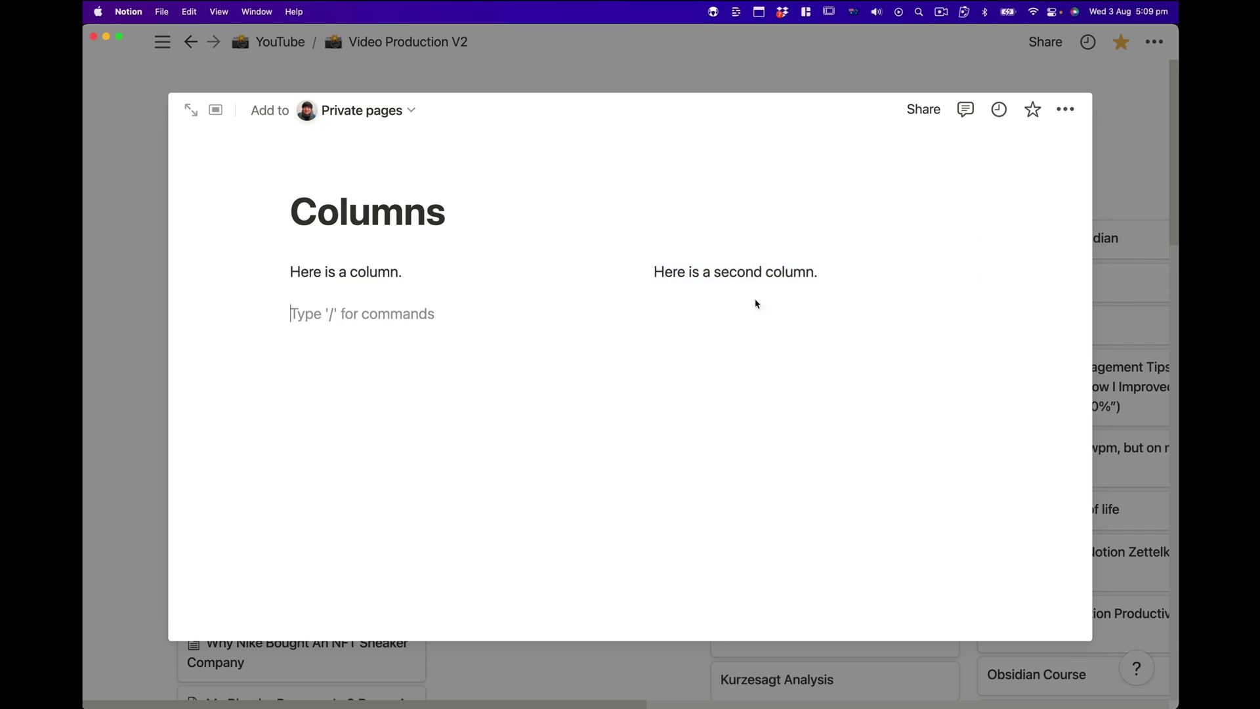
text(Notion is *easy*.)
key(Return)
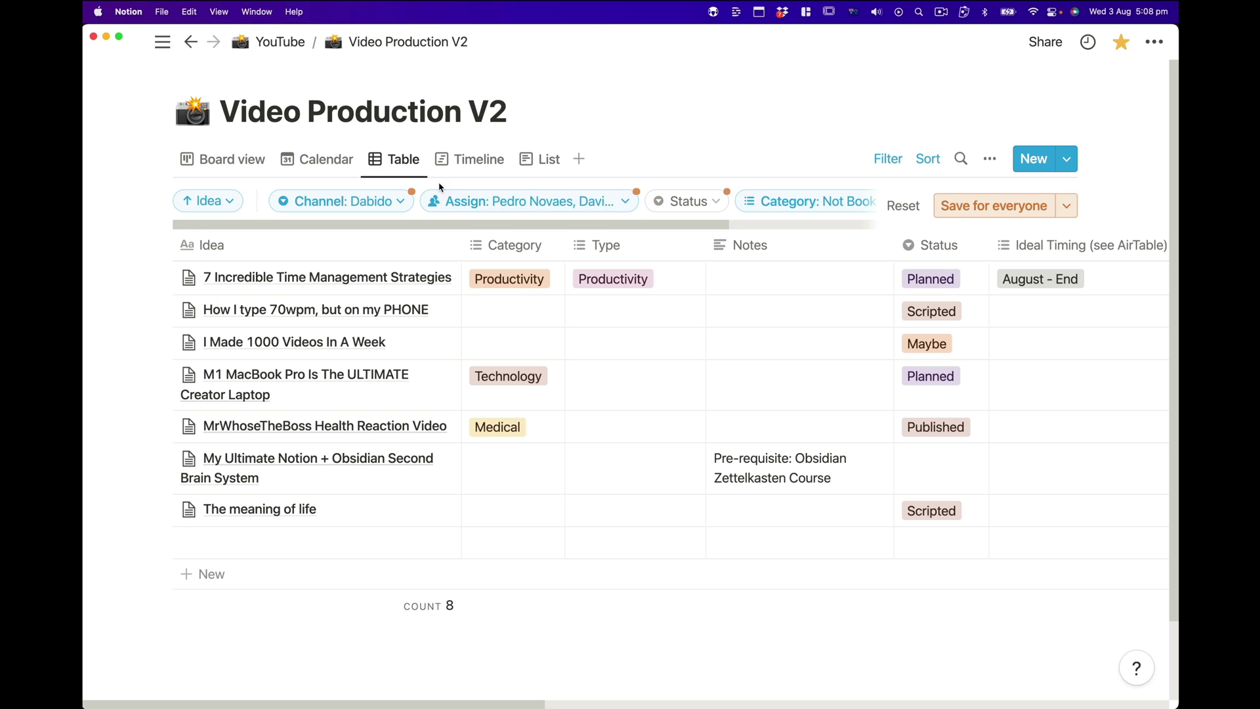
Step: Switch Video Production V2 from its table to the Board view, then to the August 2022 Calendar view
click(226, 159)
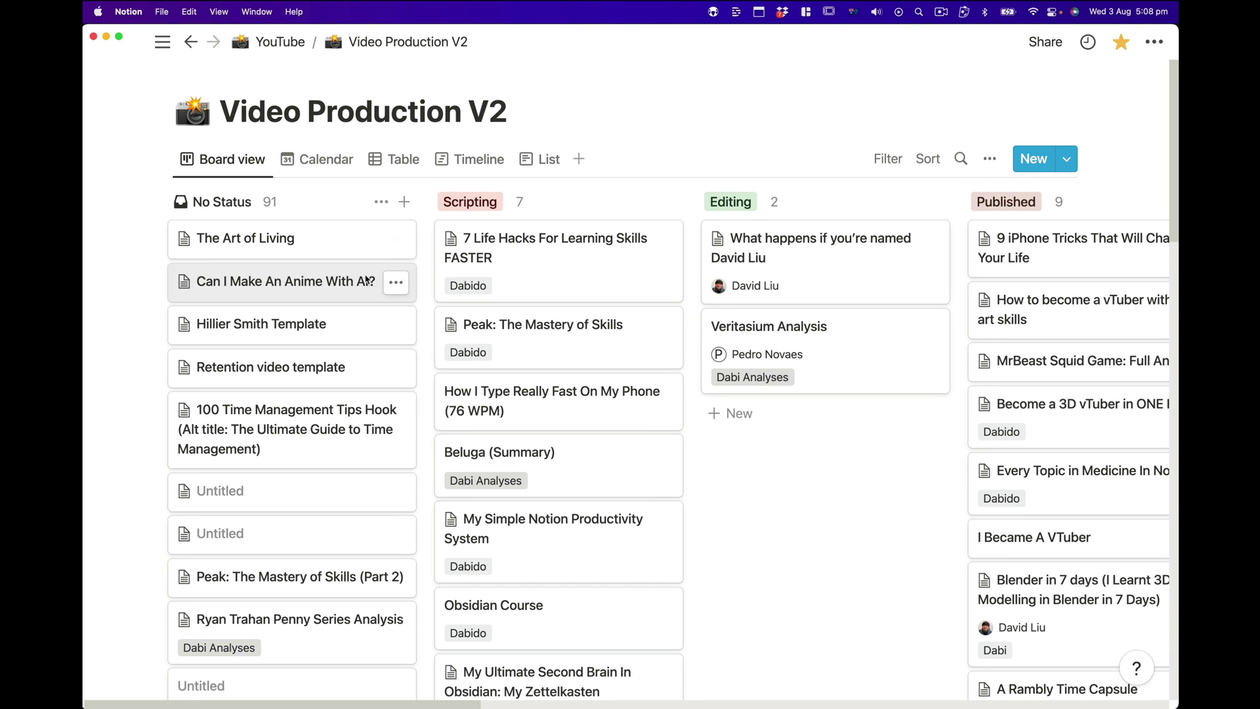
click(315, 162)
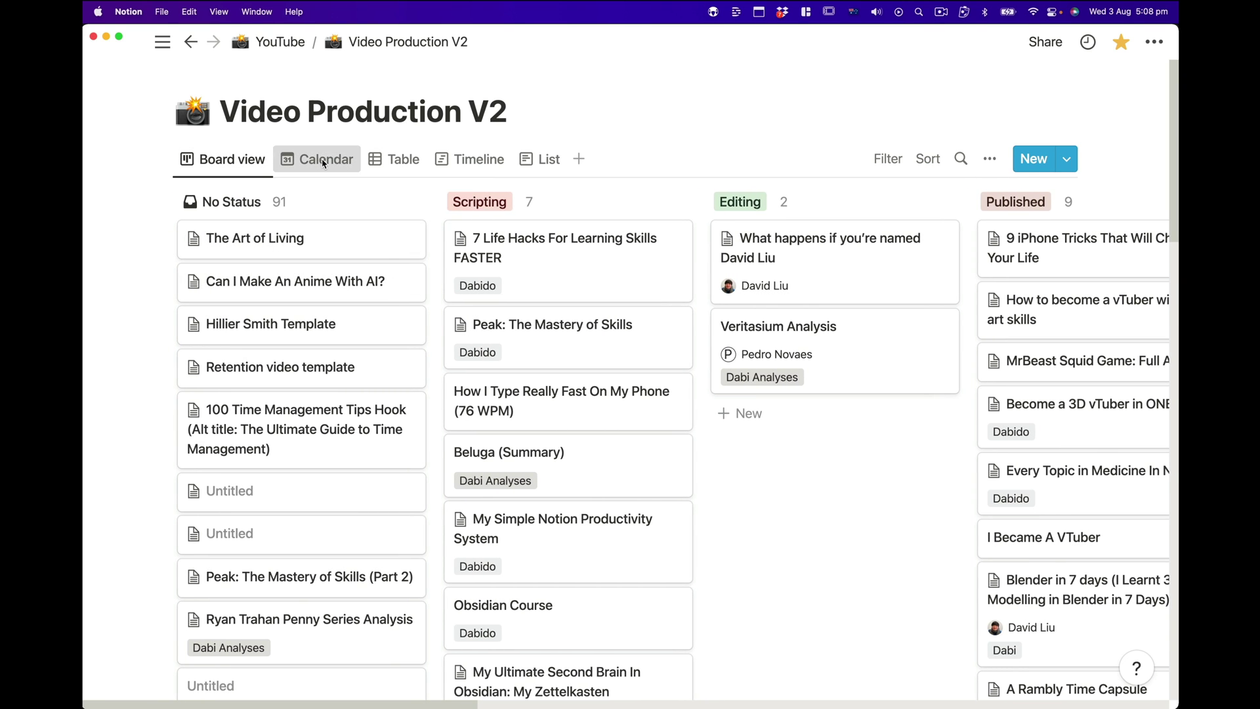
scroll(366, 256, down, 2)
scroll(366, 256, up, 2)
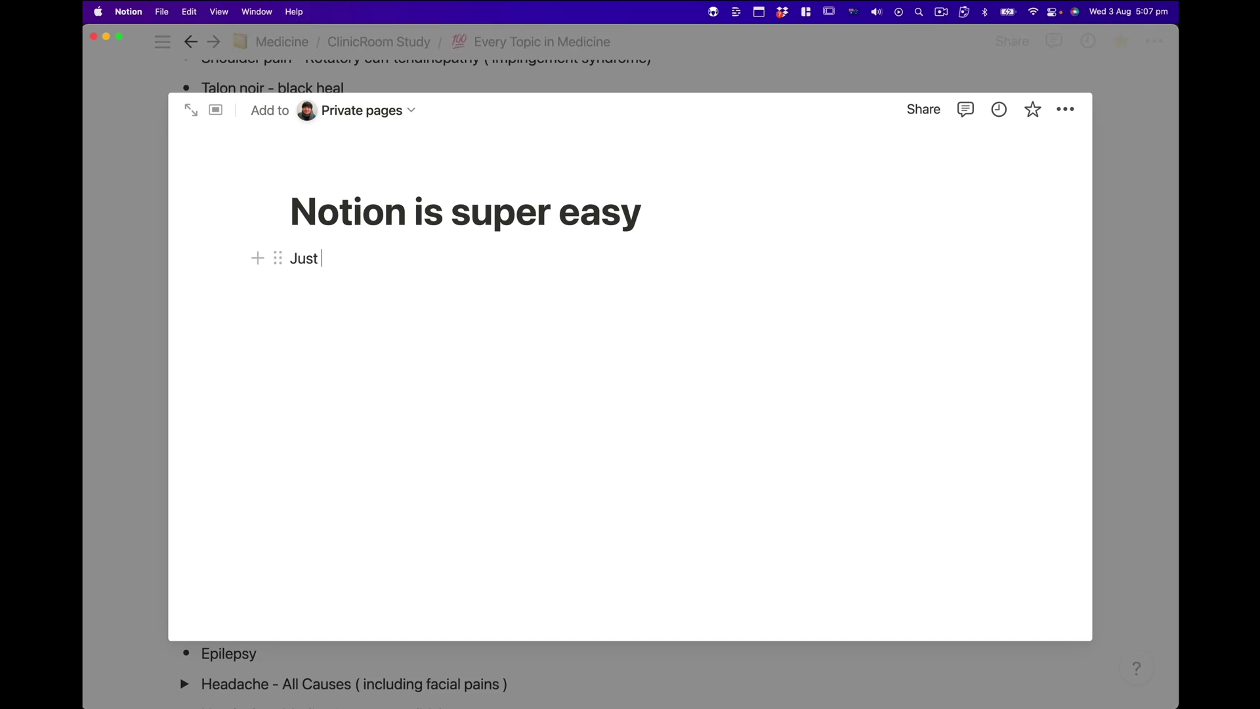
Step: Type 'Just typing text like this is super nice.' into the body of the Notion is super easy page
text(typing text like this is super nice.)
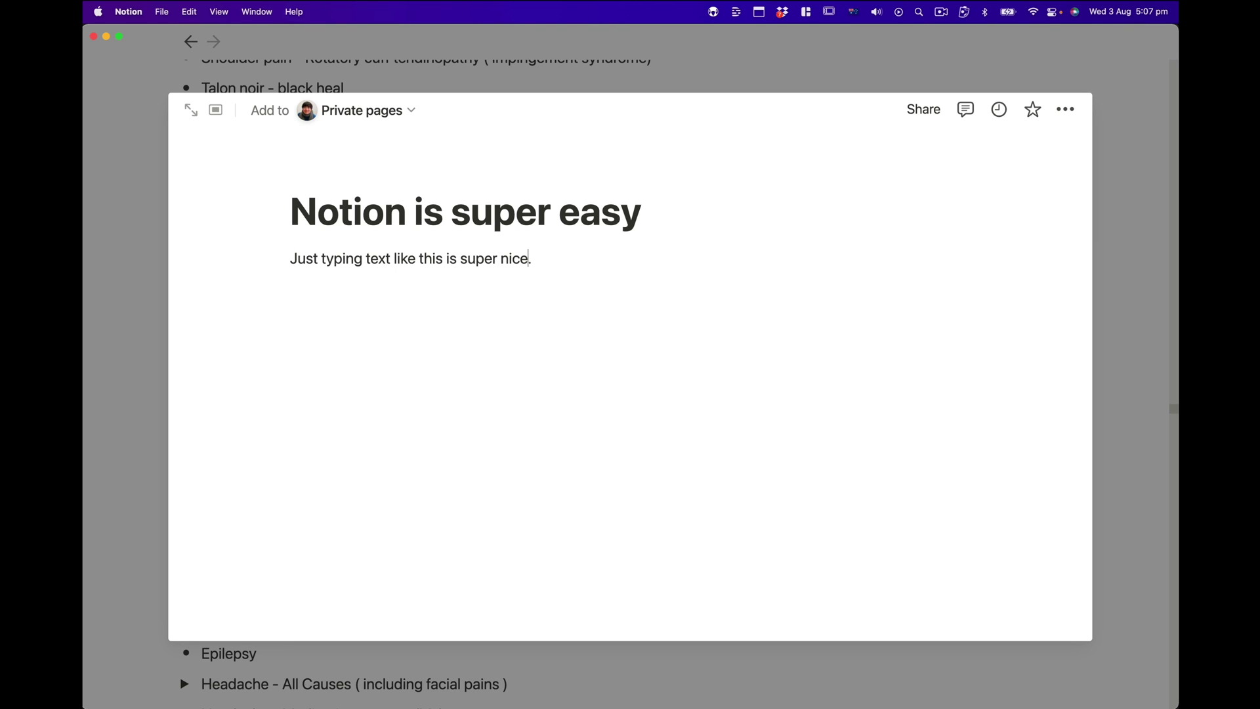
Step: Make 'nice' bold, then collapse the Contraception - Hormonal Methods toggle on the Every Topic in Medicine page
key(shift+alt+Left)
key(super+b)
key(Right)
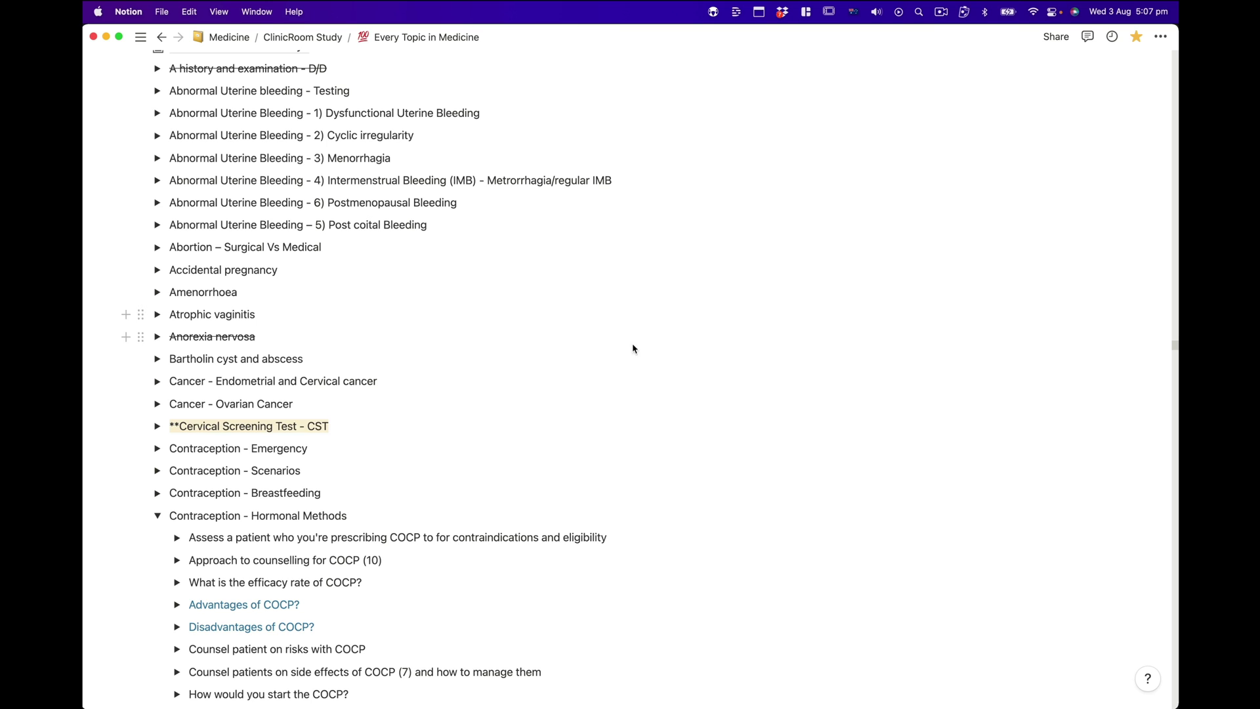
click(156, 516)
scroll(332, 456, down, 10)
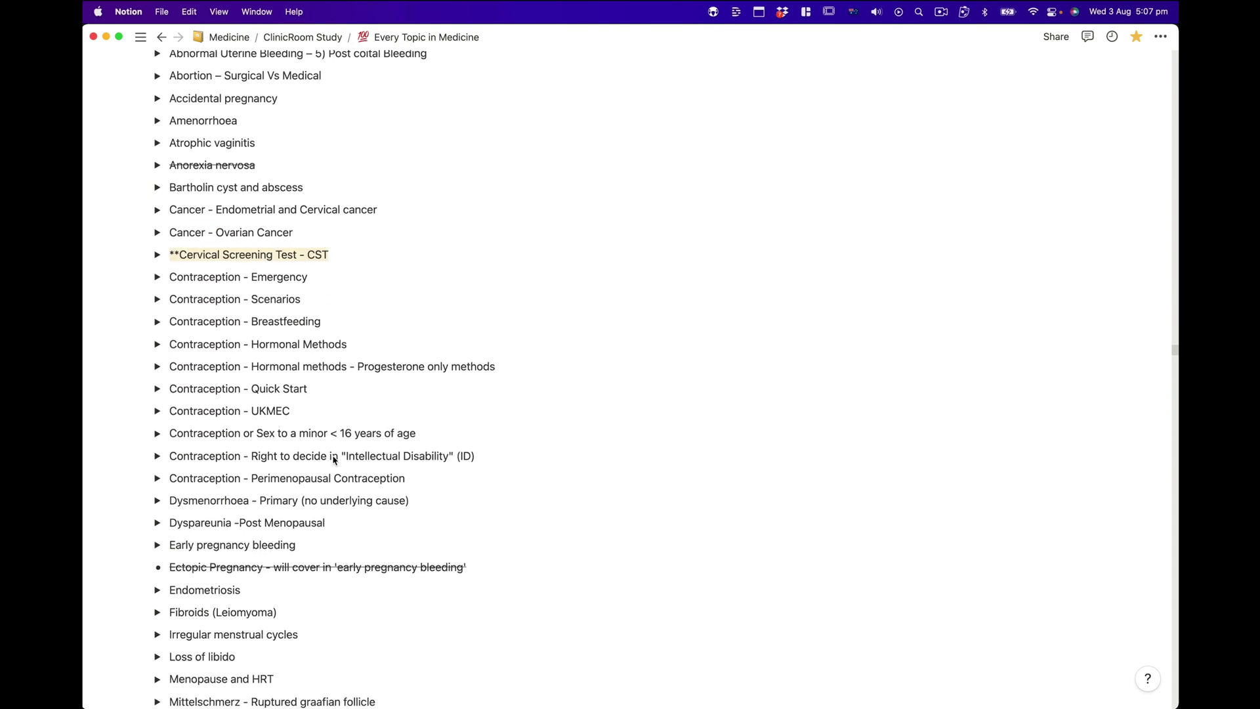